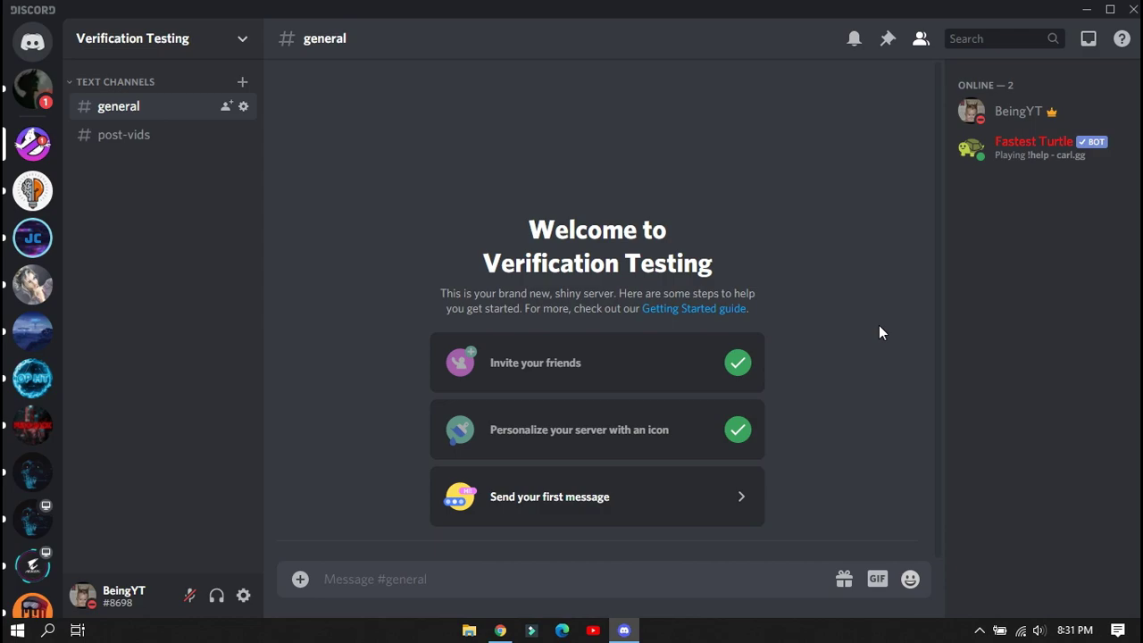
Create a new server role named Verified
left_click(148, 40)
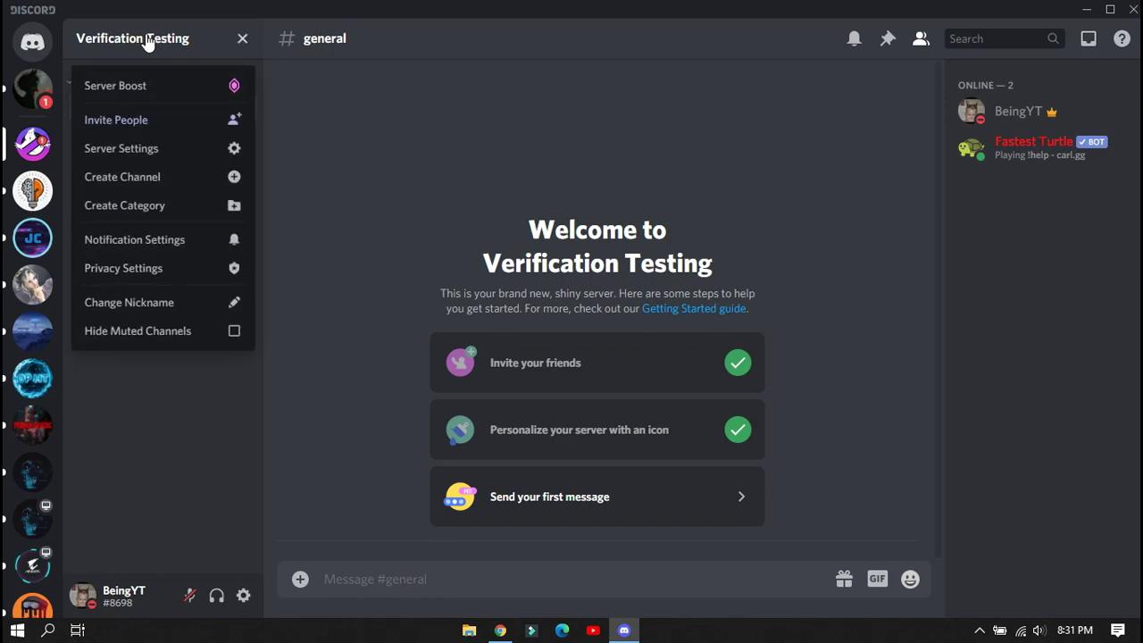
left_click(139, 150)
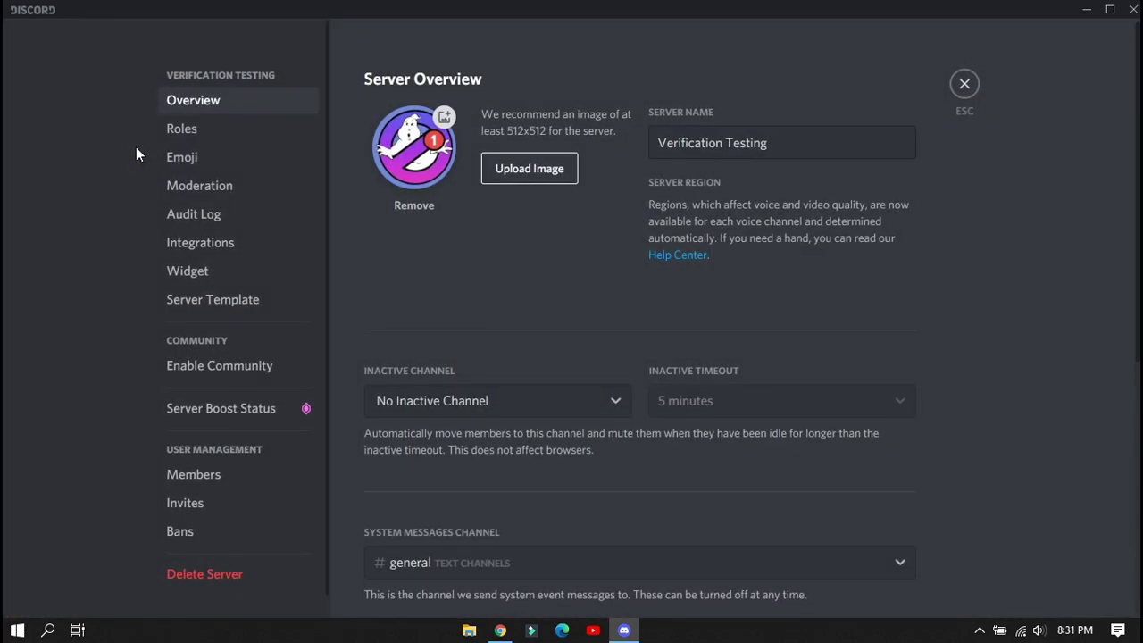
left_click(199, 129)
left_click(859, 306)
triple_click(625, 204)
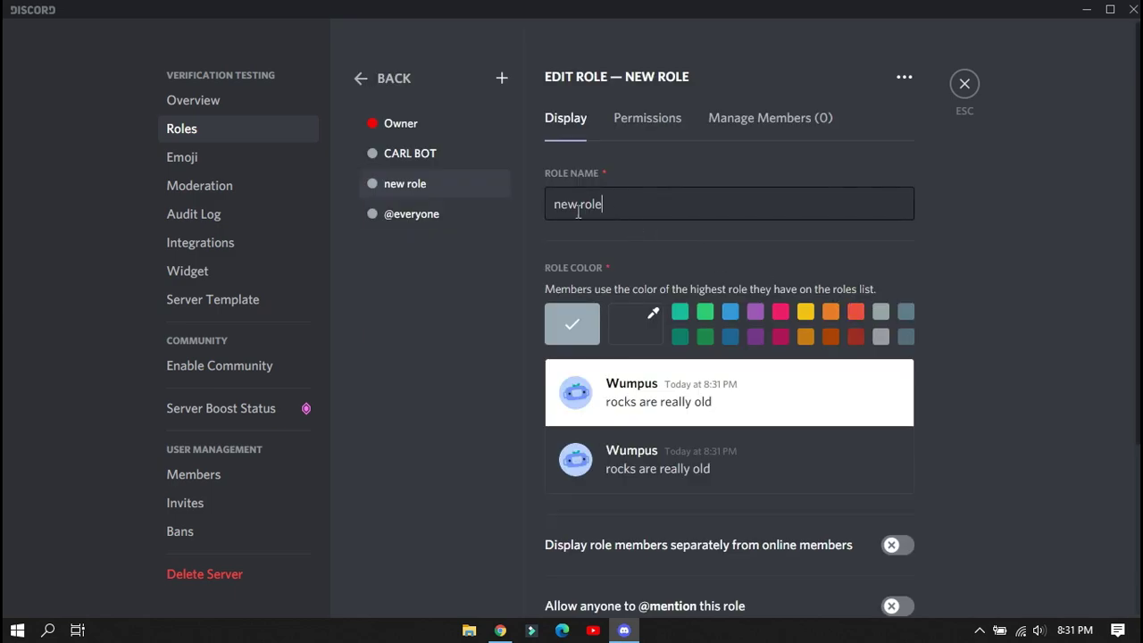
type("Verified")
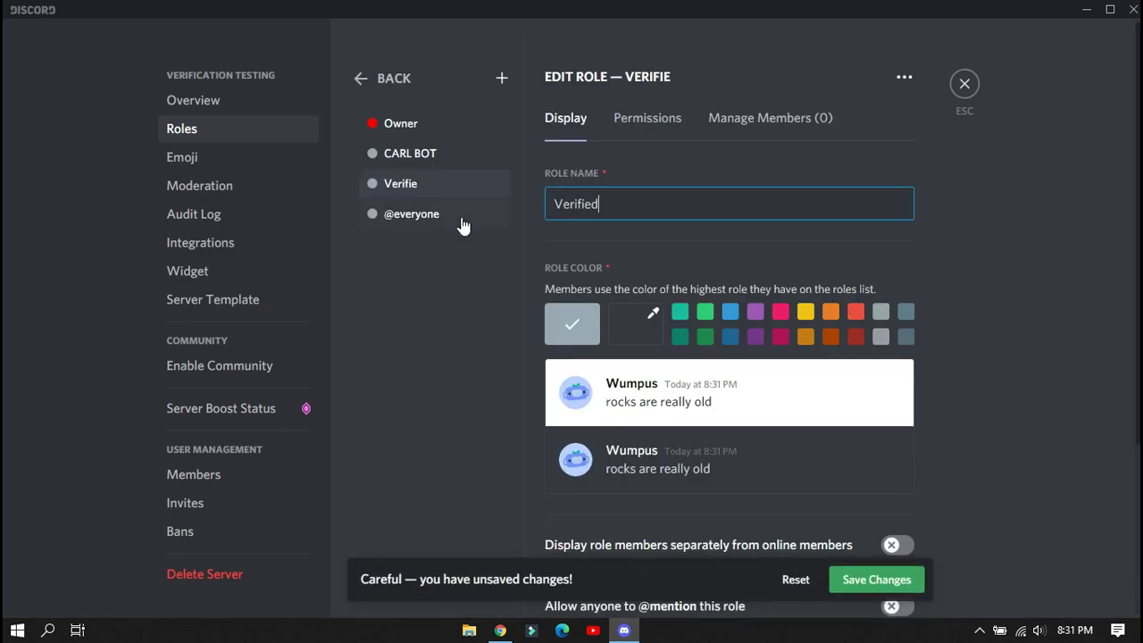
Make the Verified role green and displayed separately from online members, then save it
left_click(704, 318)
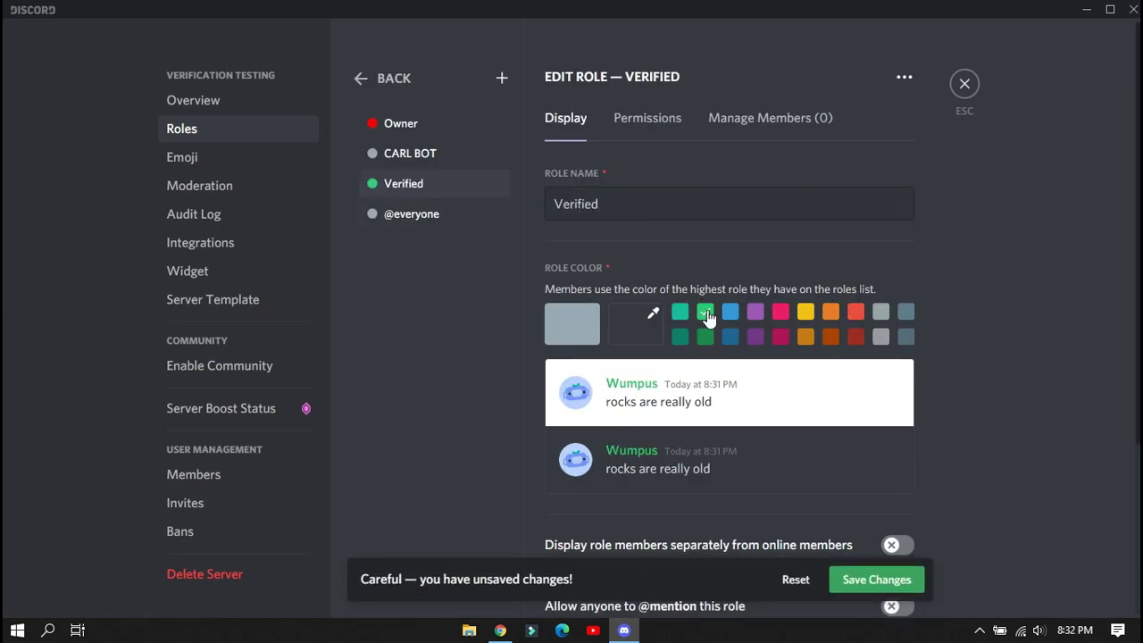
scroll(1009, 375, "down", 1)
left_click(897, 463)
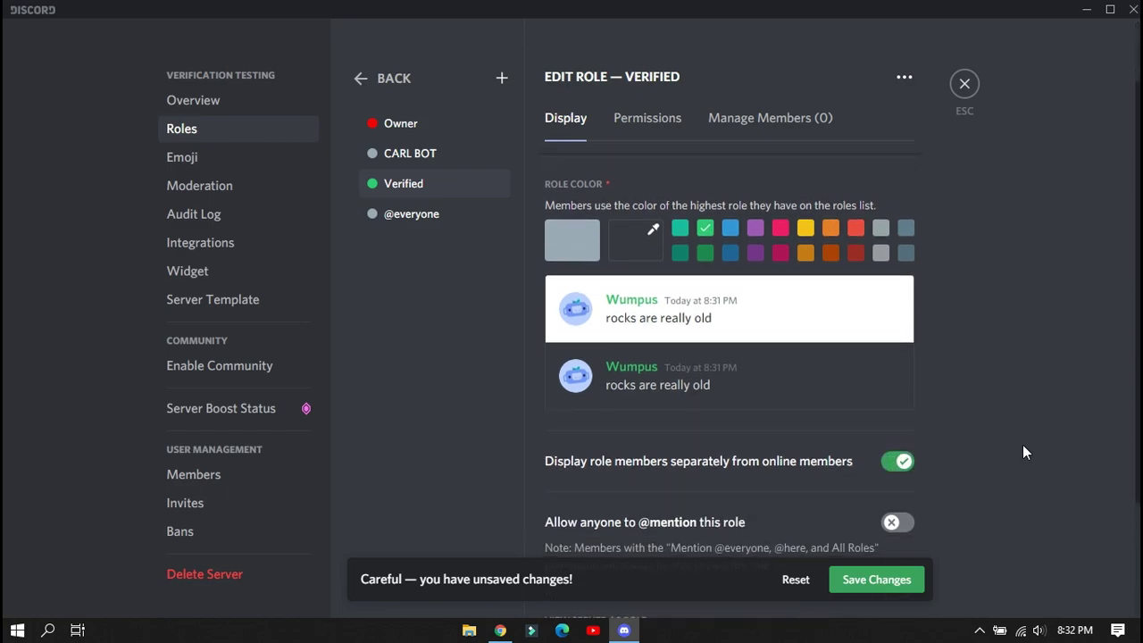
left_click(859, 582)
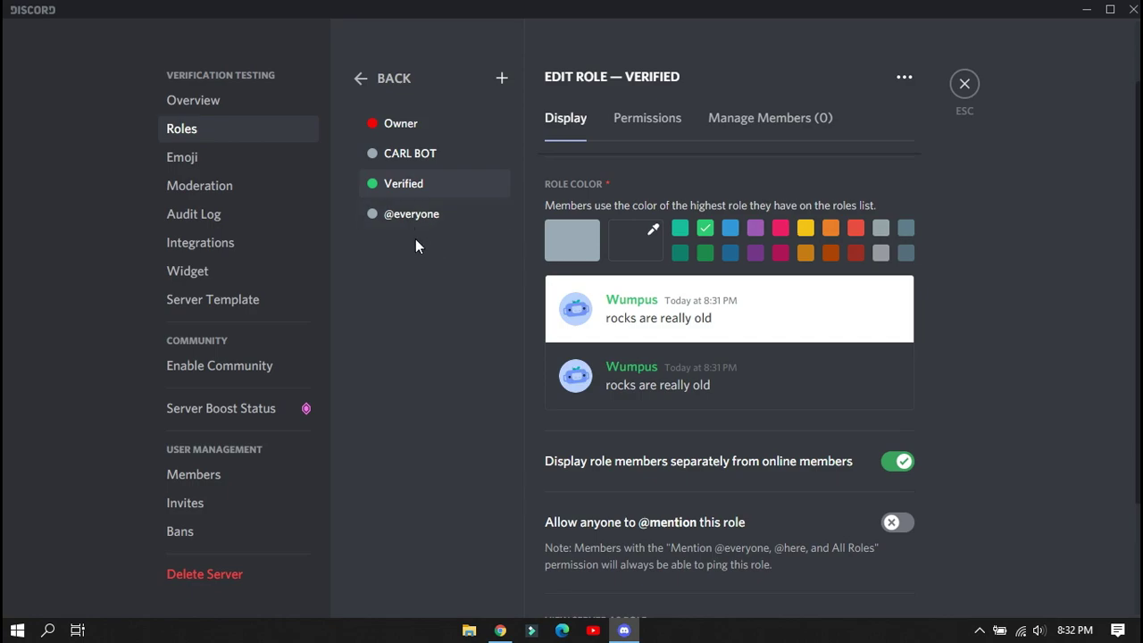
left_click(965, 84)
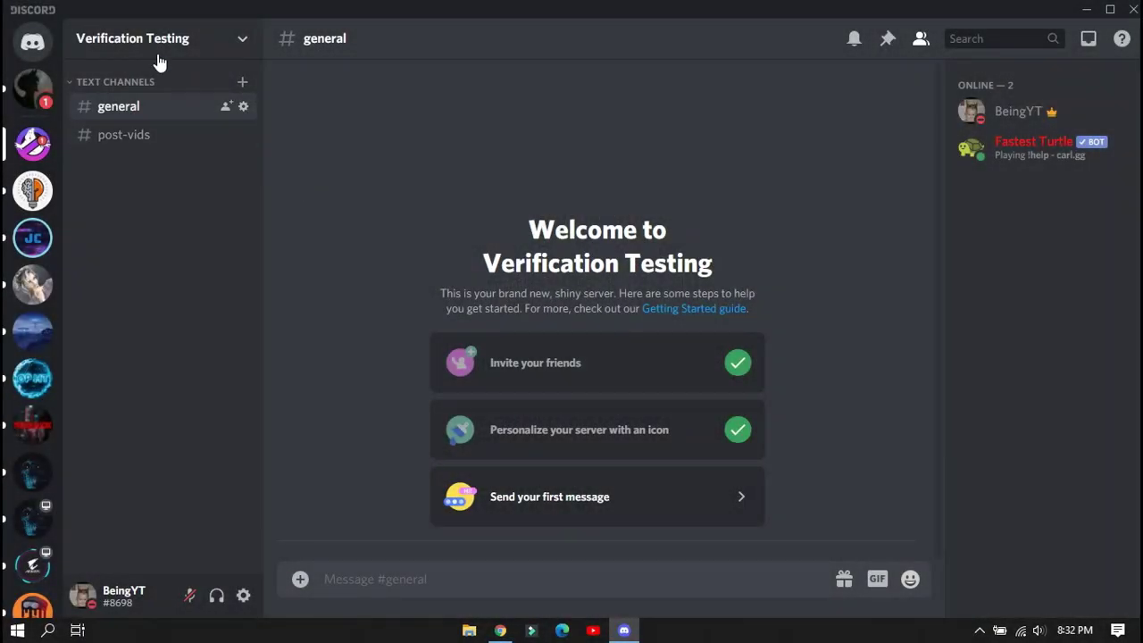
Create a server category named Verification
left_click(151, 44)
left_click(125, 205)
type("Verification")
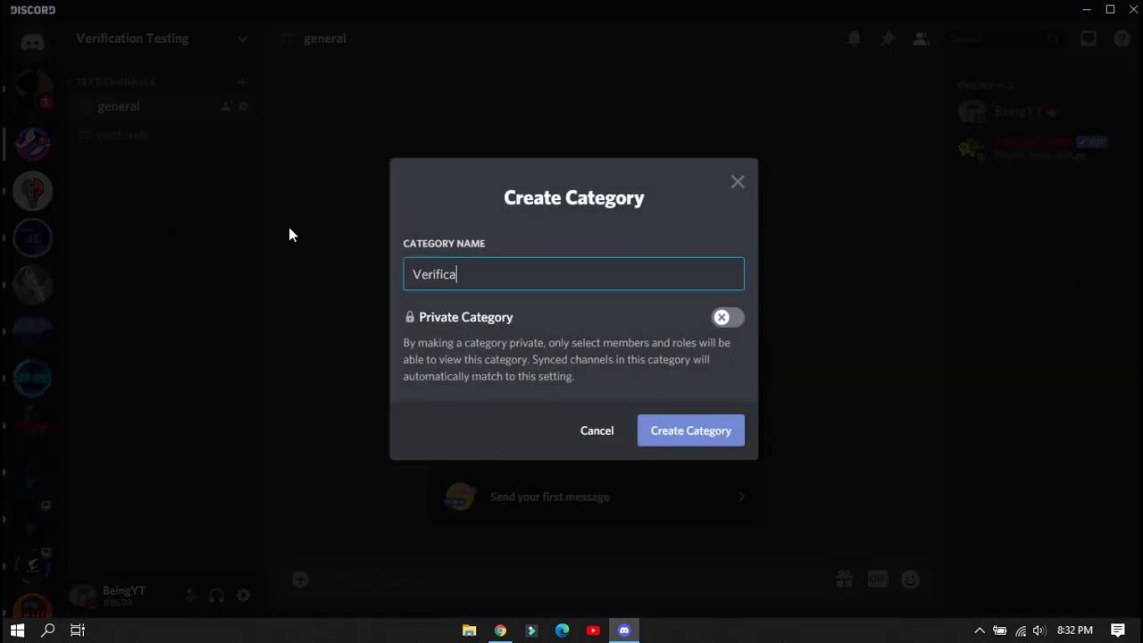
key("Return")
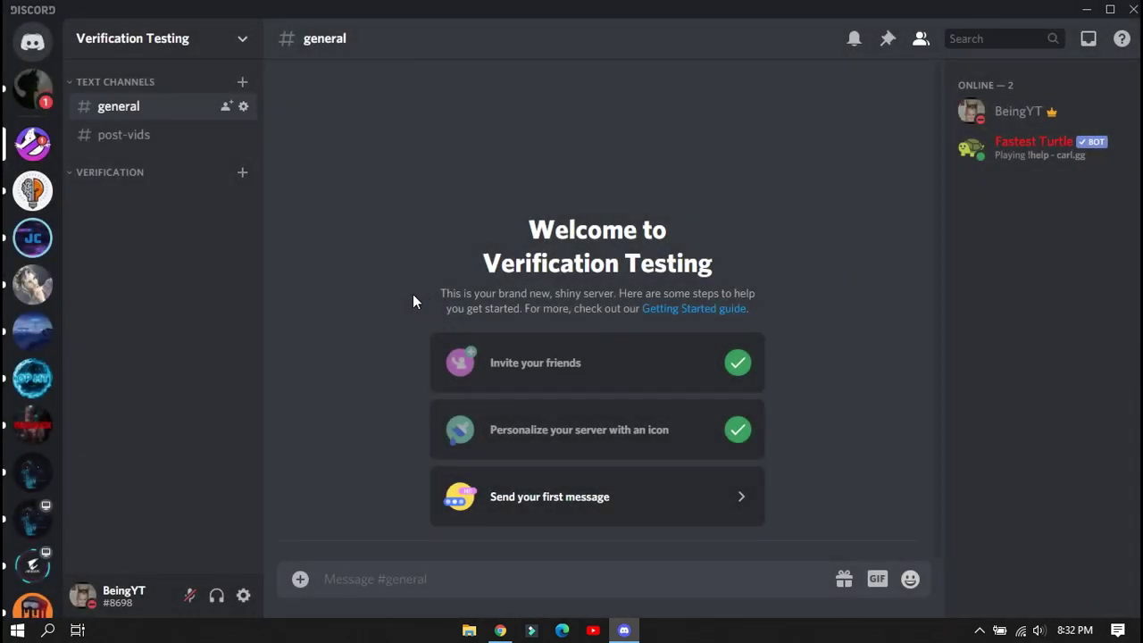
Add a verify-here text channel to Verification and move that category above Text Channels
left_click(243, 174)
type("verify-her")
left_click(676, 497)
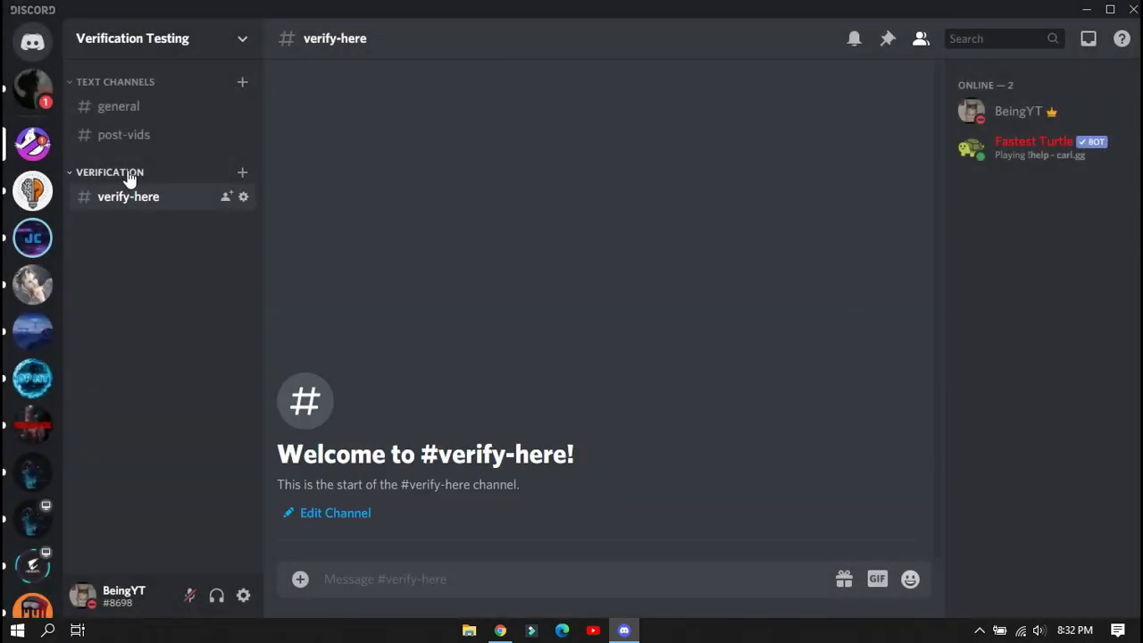
left_click_drag(129, 178, 126, 73)
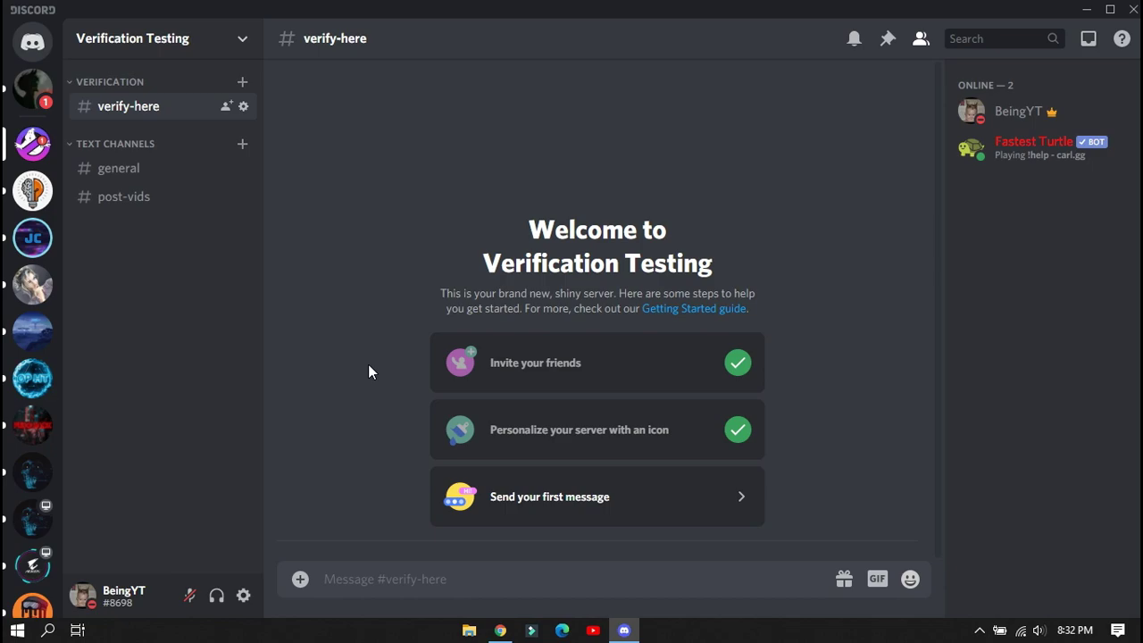
right_click(113, 145)
left_click(149, 290)
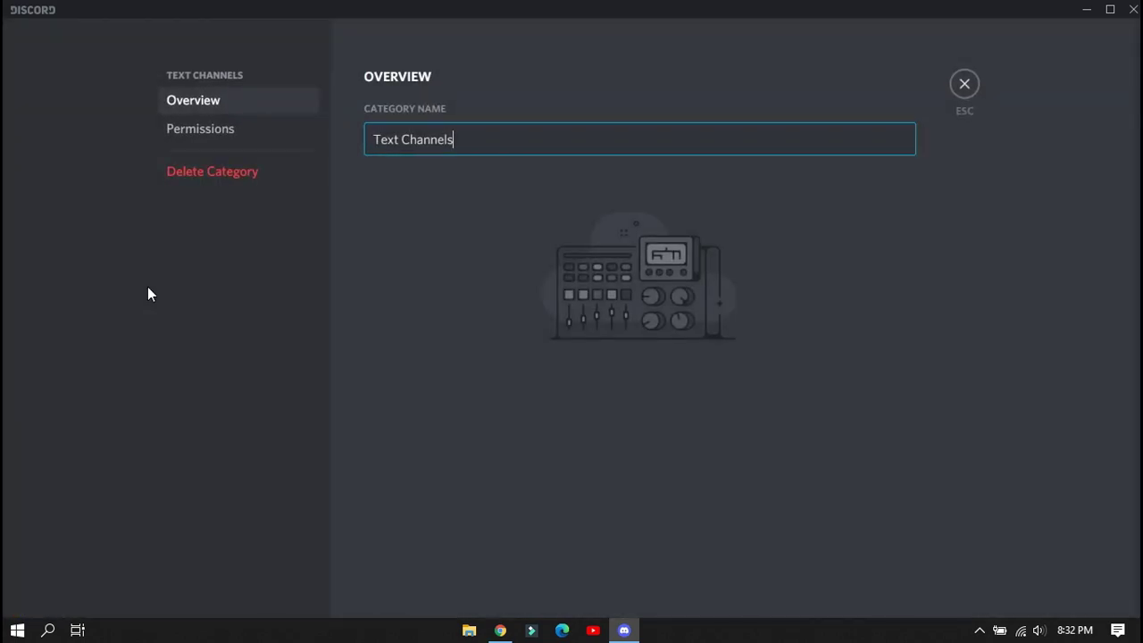
left_click(208, 133)
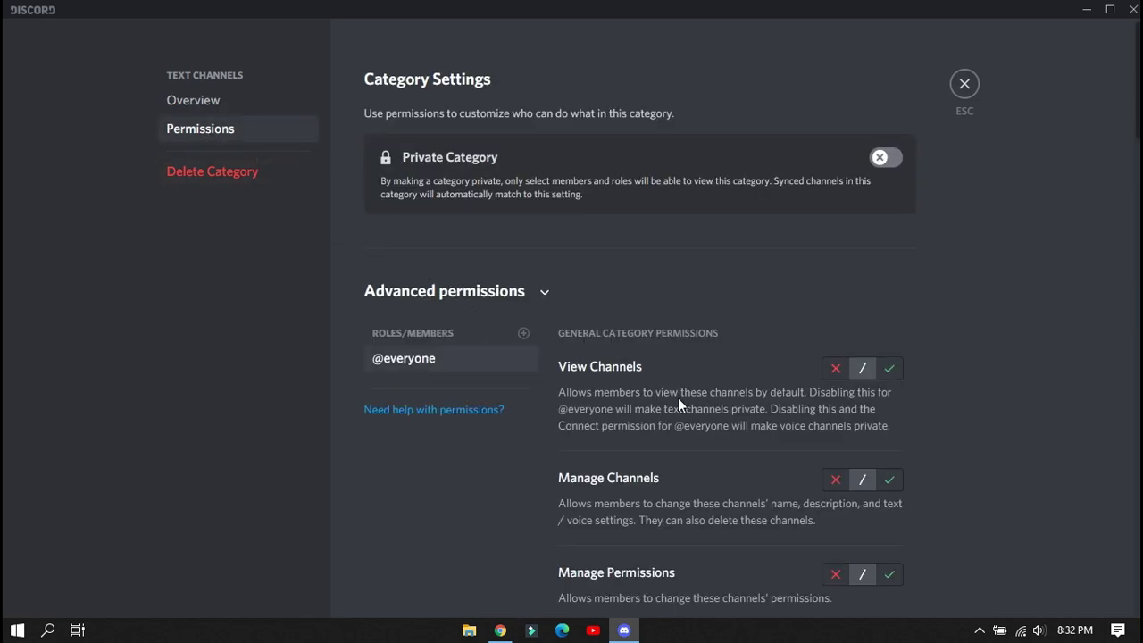
left_click(837, 369)
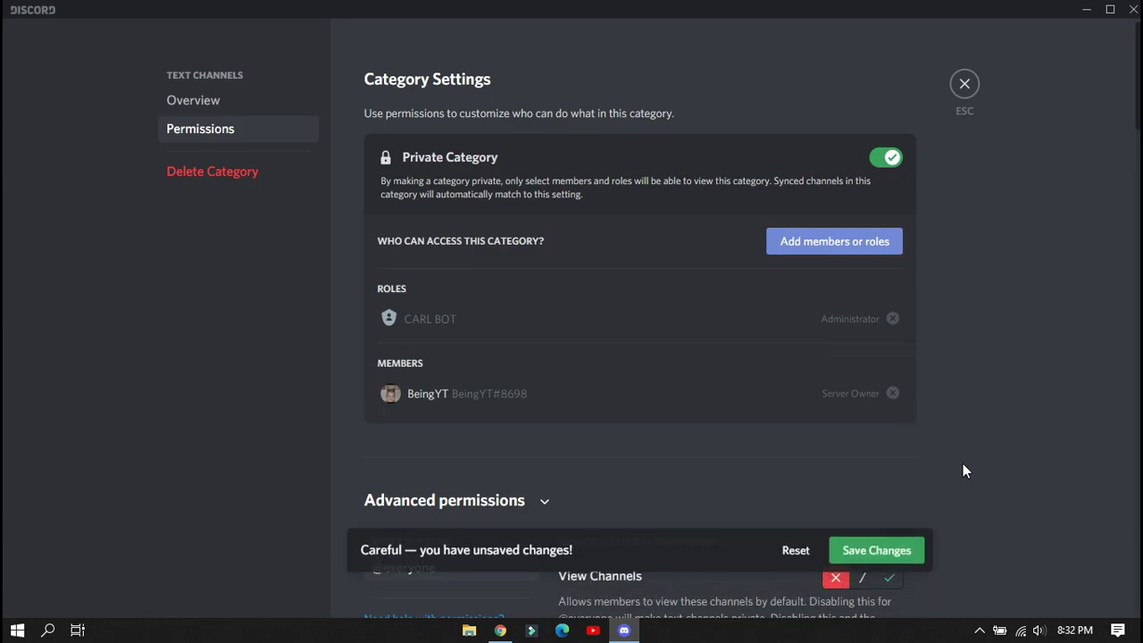
Add the Verified role to Text Channels permissions with View Channels allowed
scroll(963, 464, "down", 2)
left_click(525, 376)
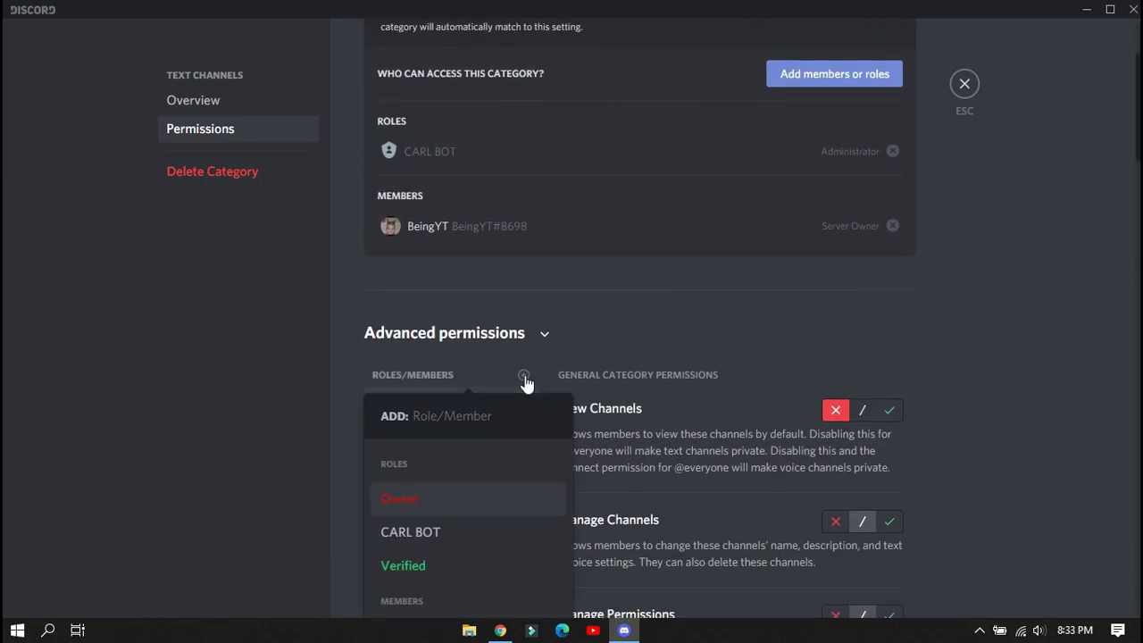
left_click(431, 559)
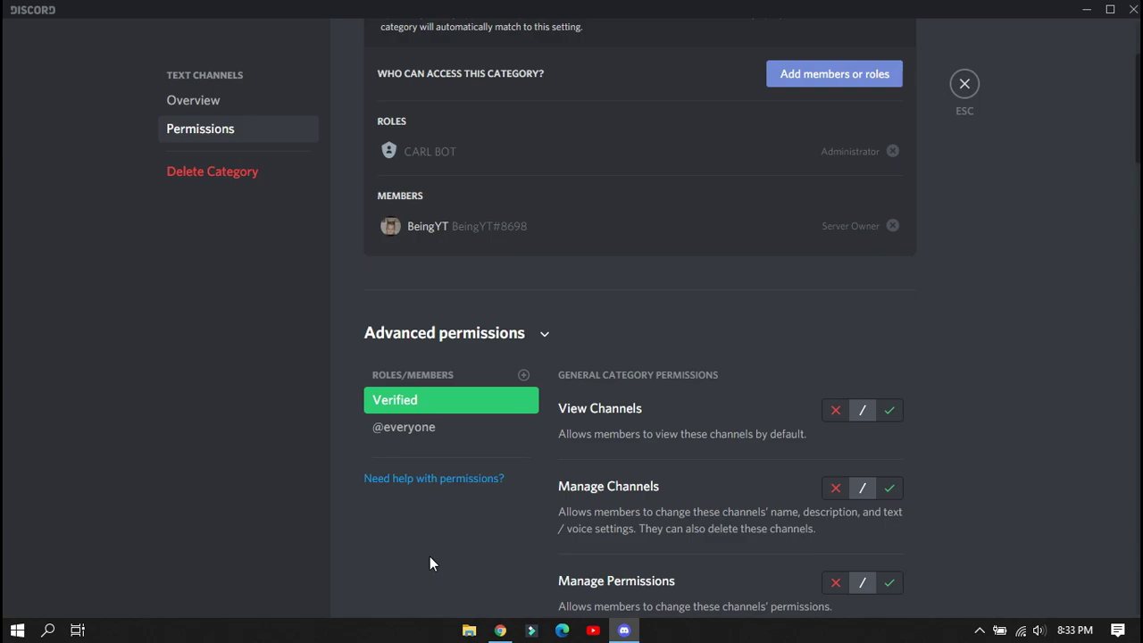
left_click(888, 417)
Also allow Verified Send Messages and Add Reactions, then save the category permissions
scroll(920, 413, "down", 5)
scroll(920, 413, "down", 2)
left_click(892, 308)
scroll(906, 391, "down", 5)
left_click(889, 140)
scroll(868, 332, "down", 1)
scroll(868, 331, "up", 12)
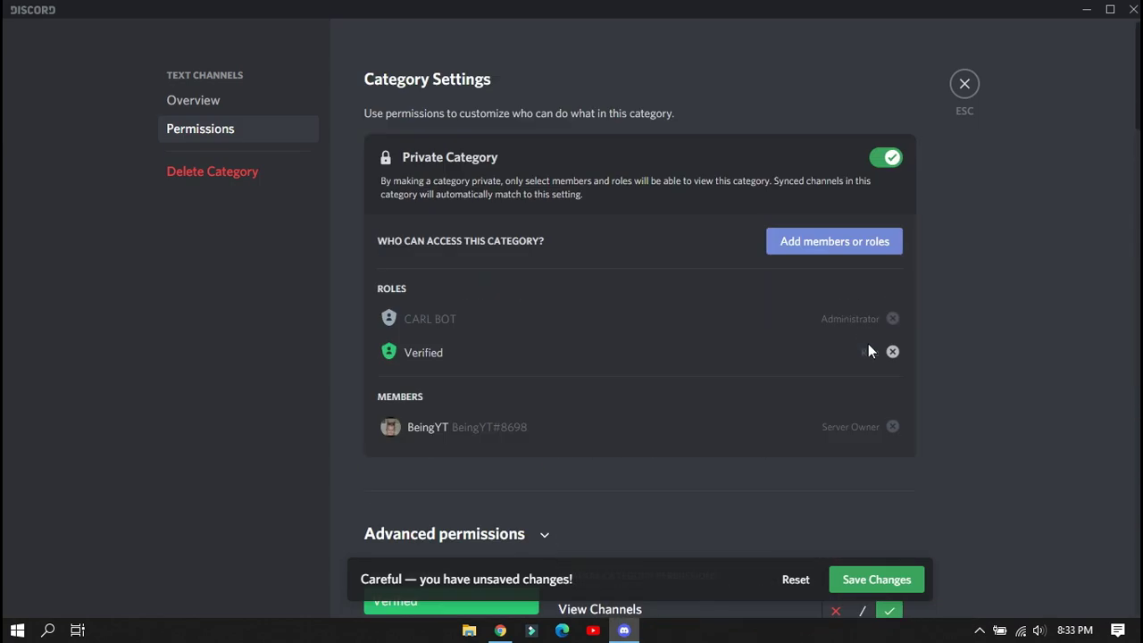
left_click(877, 580)
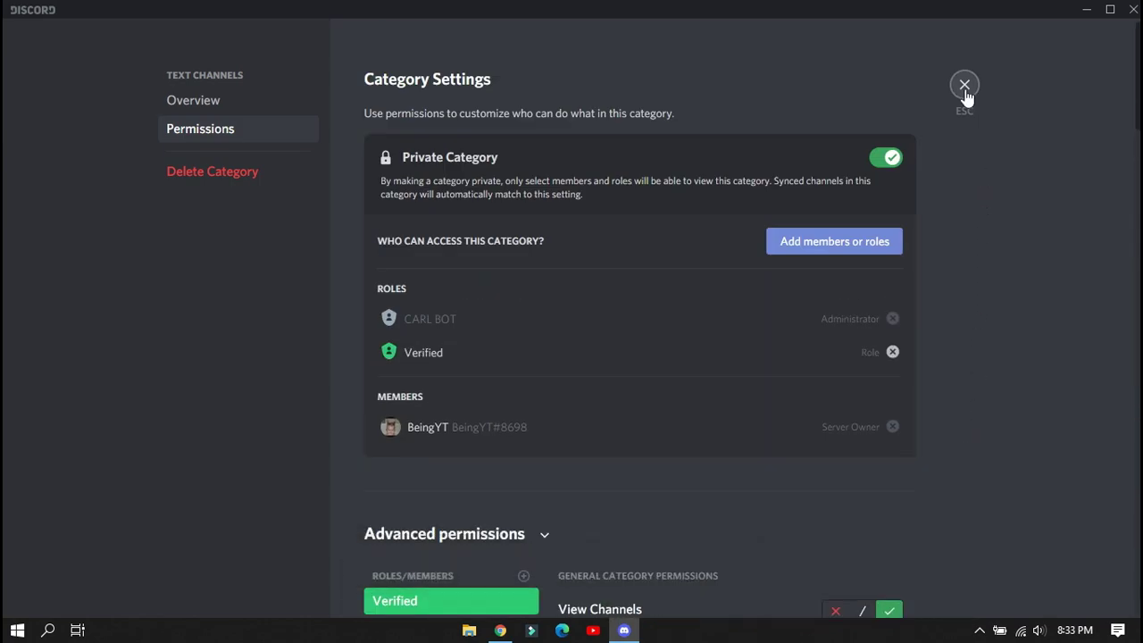
left_click(964, 86)
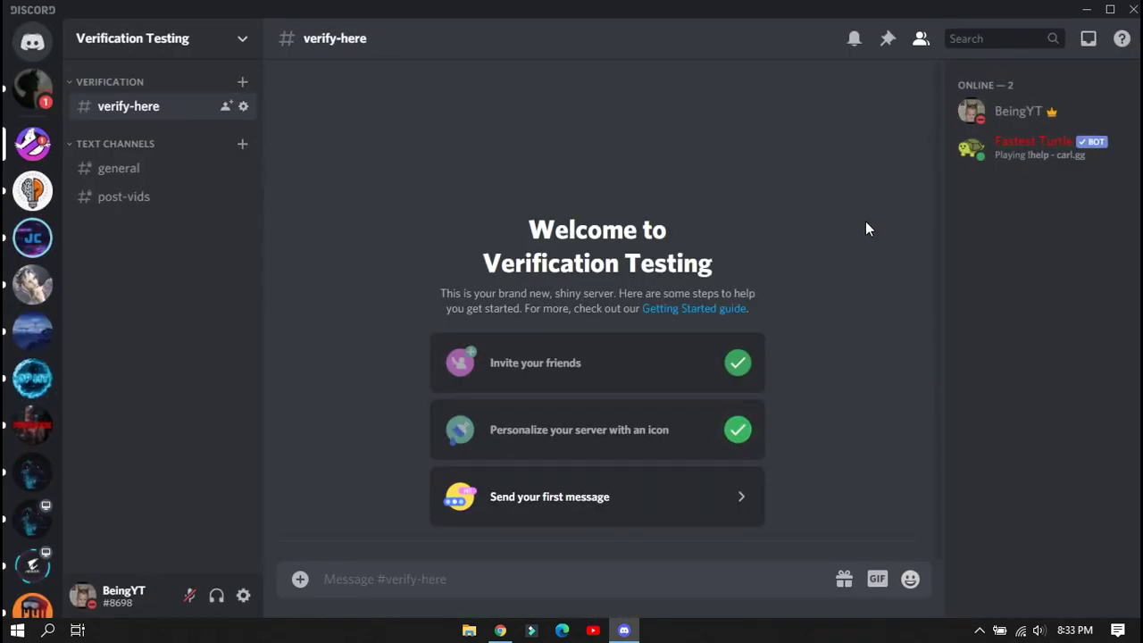
right_click(110, 81)
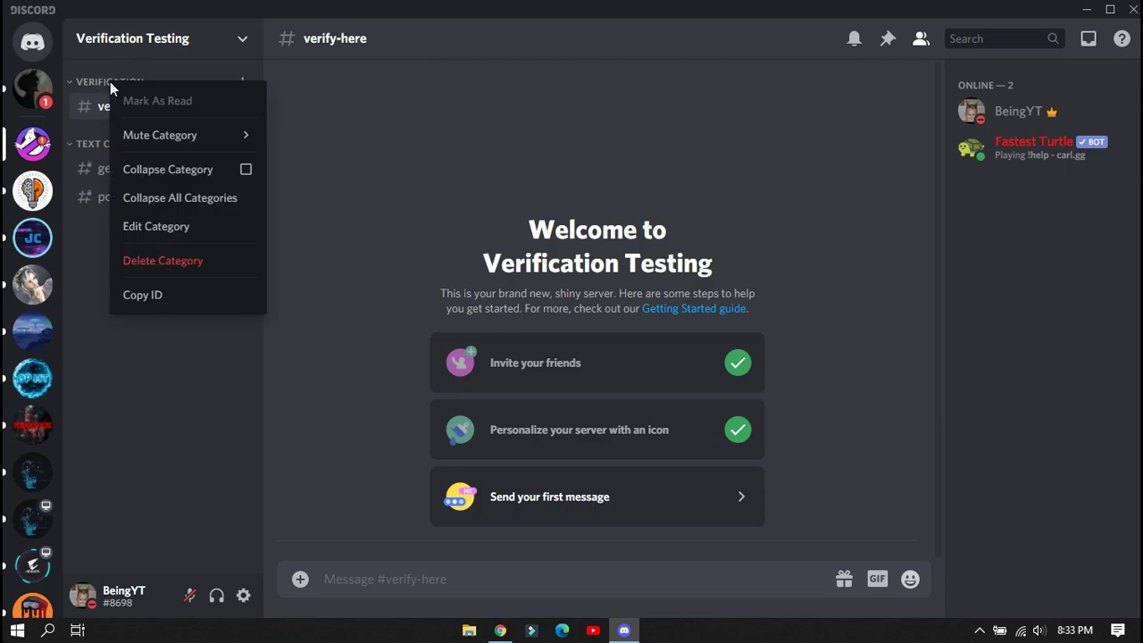
left_click(188, 225)
left_click(205, 132)
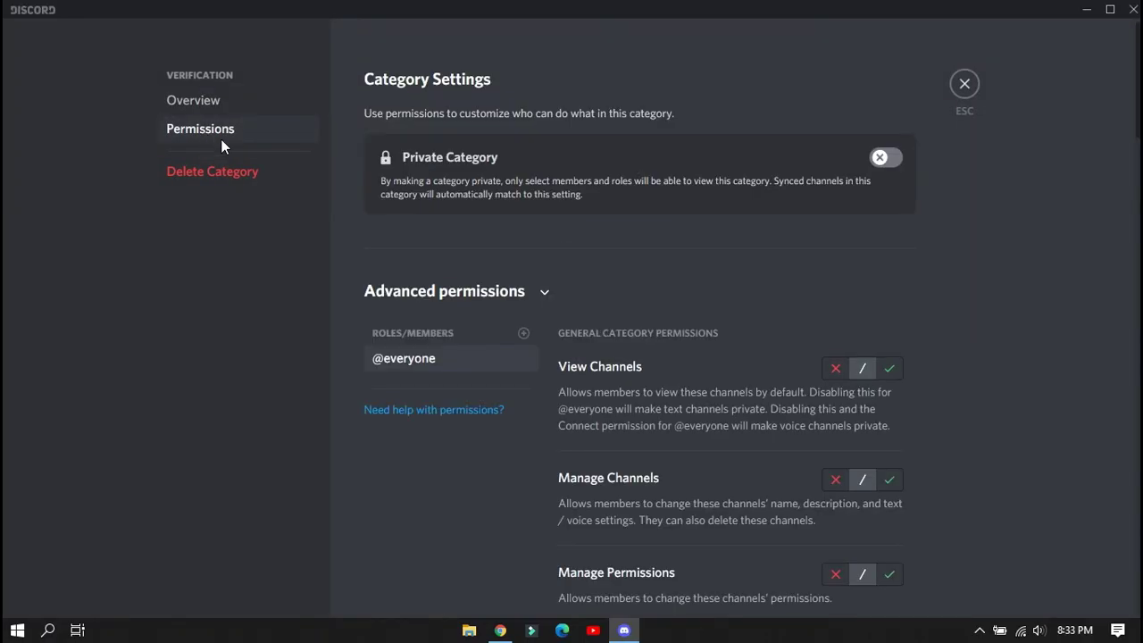
left_click(889, 369)
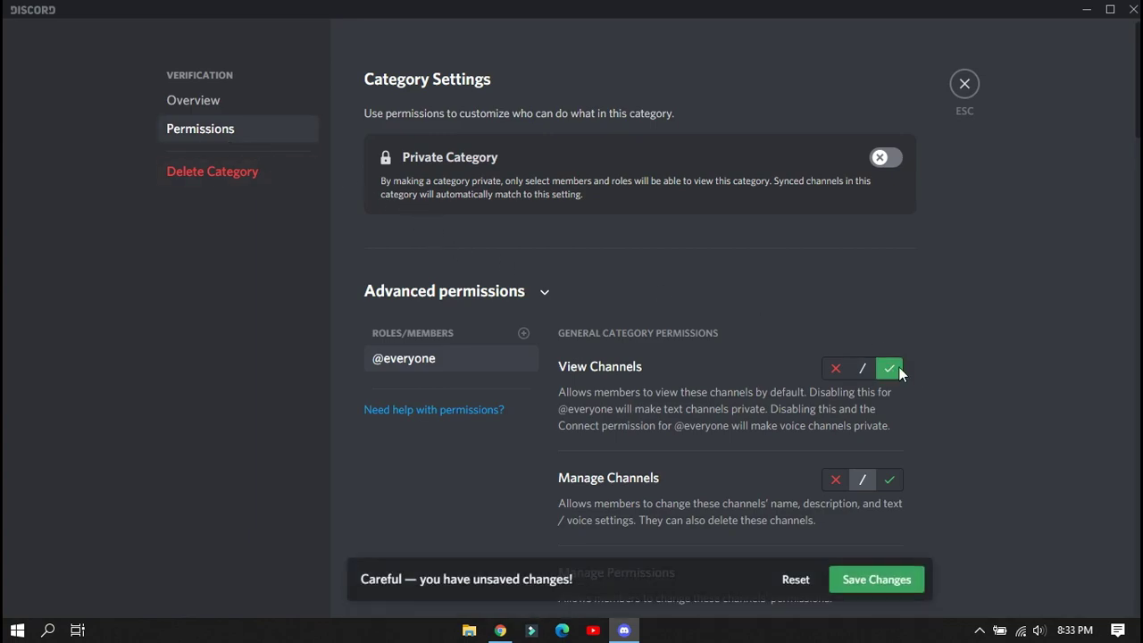
scroll(932, 370, "down", 6)
left_click(890, 354)
scroll(891, 358, "down", 3)
left_click(891, 431)
left_click(879, 578)
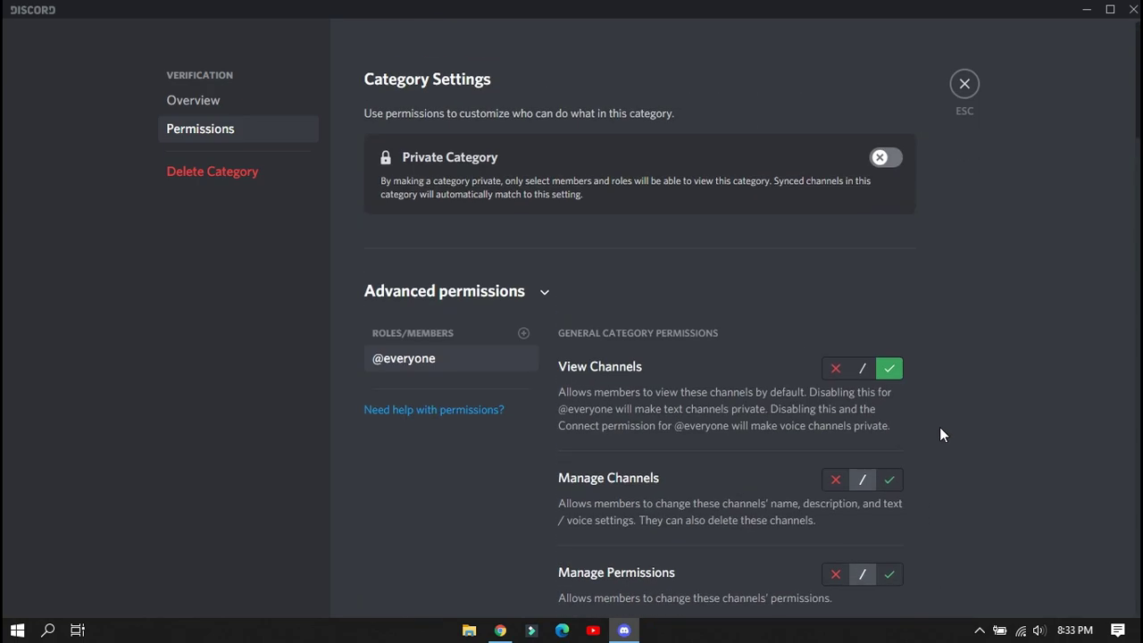
Add the Verified role to Verification's permissions with View Channels denied, and save
left_click(524, 334)
left_click(428, 527)
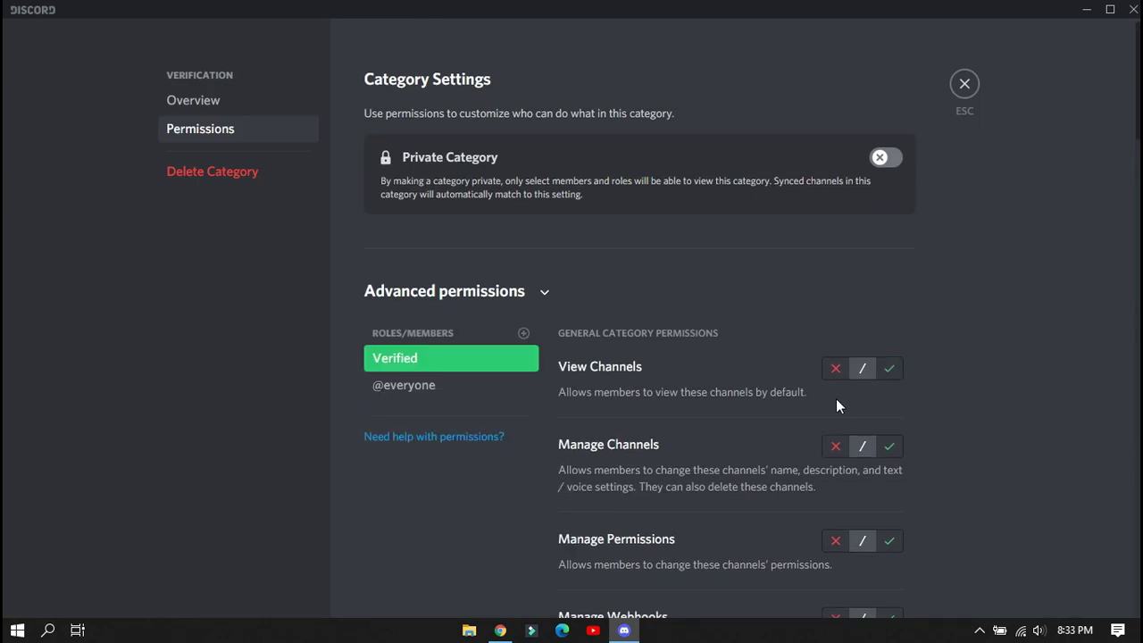
left_click(835, 371)
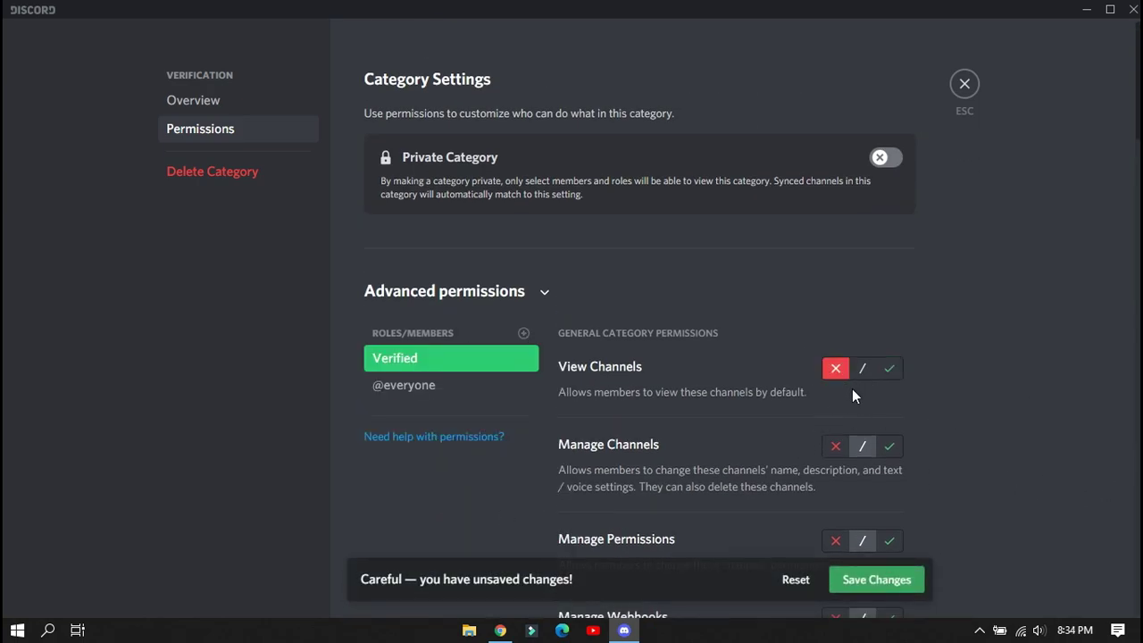
left_click(884, 576)
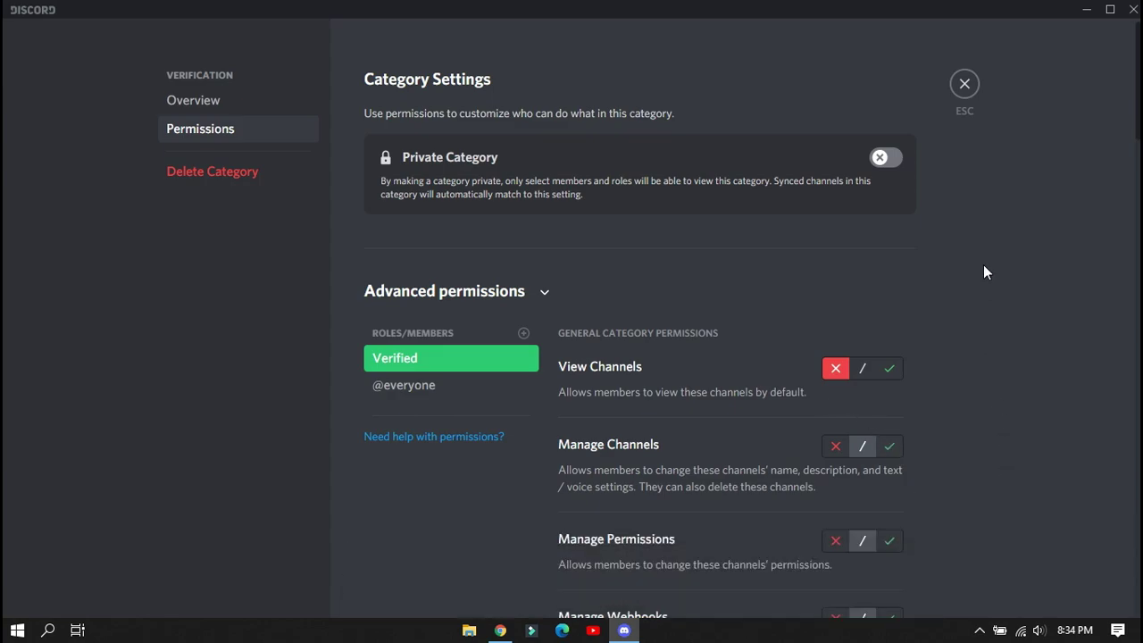
left_click(963, 87)
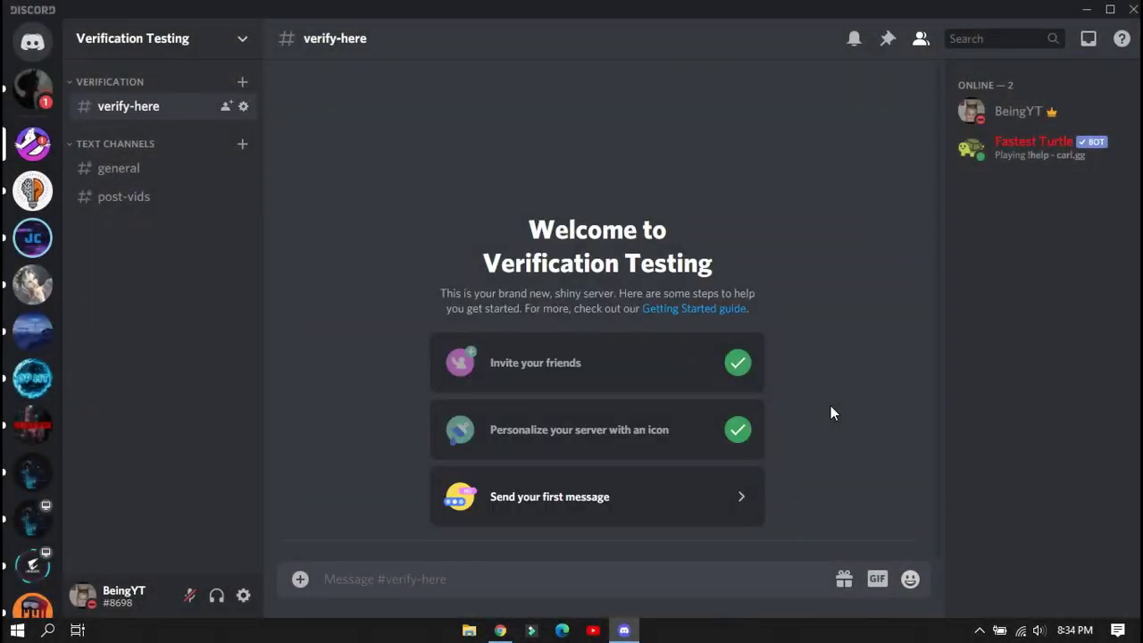
Open the pasted Carl-bot verify tag link in the browser and review its import page
left_click(500, 630)
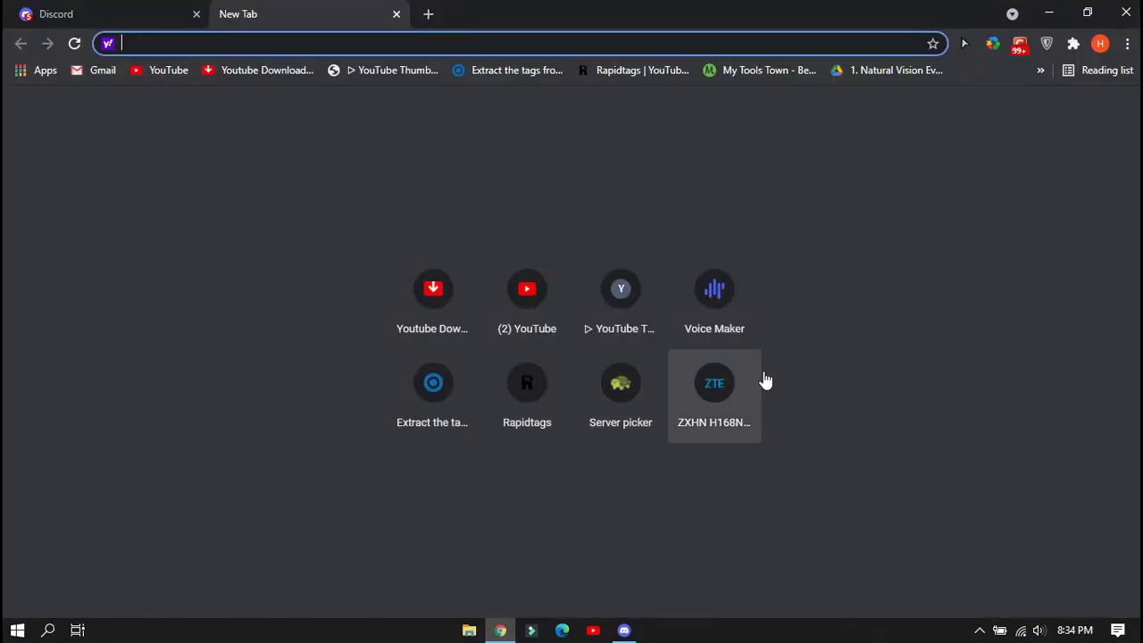
left_click(258, 44)
type("https://carl.gg/t/833991")
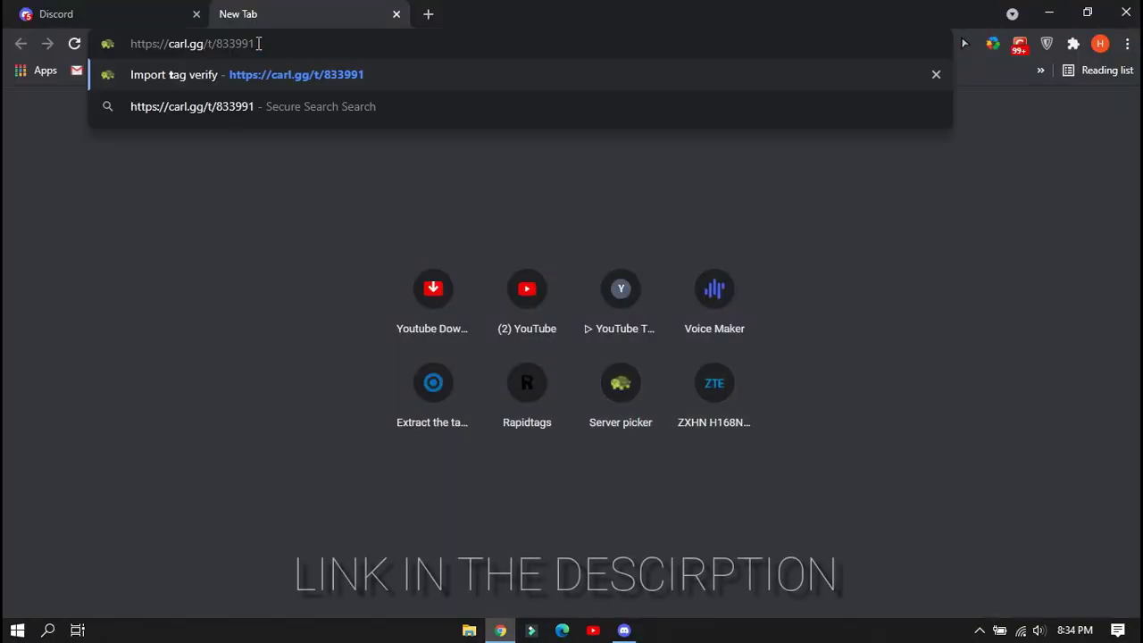
key("Return")
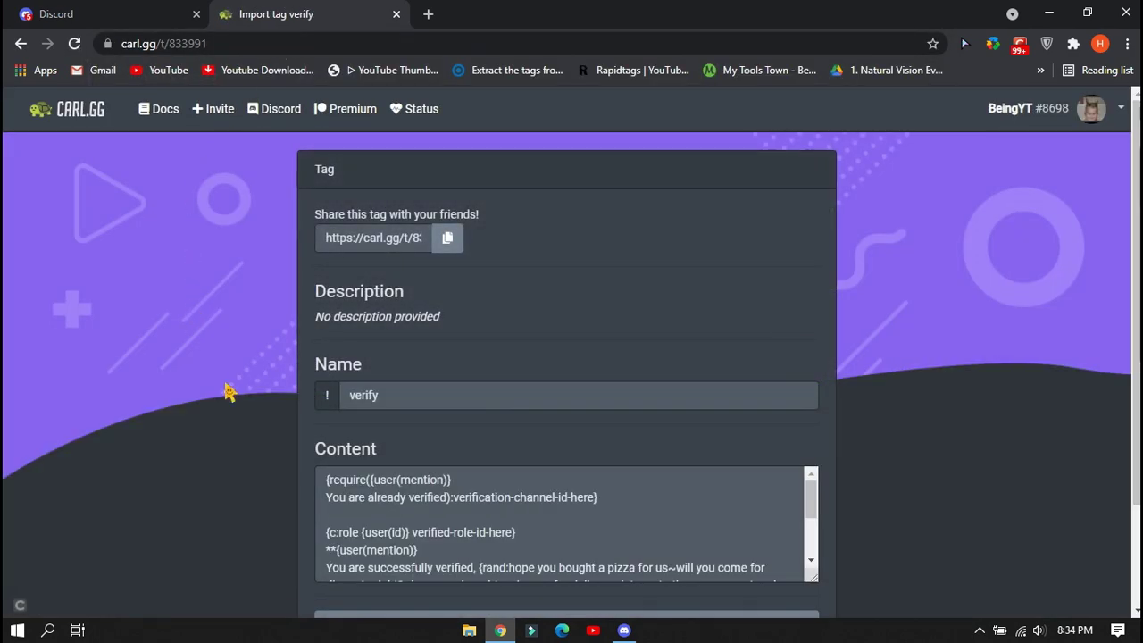
scroll(763, 280, "down", 2)
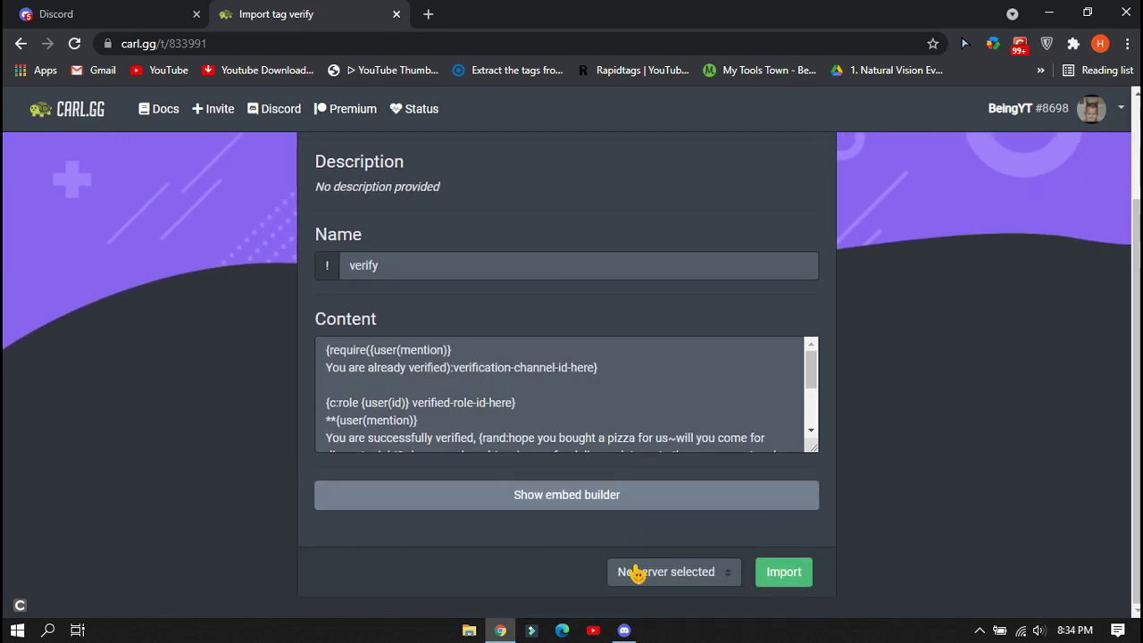
left_click(624, 630)
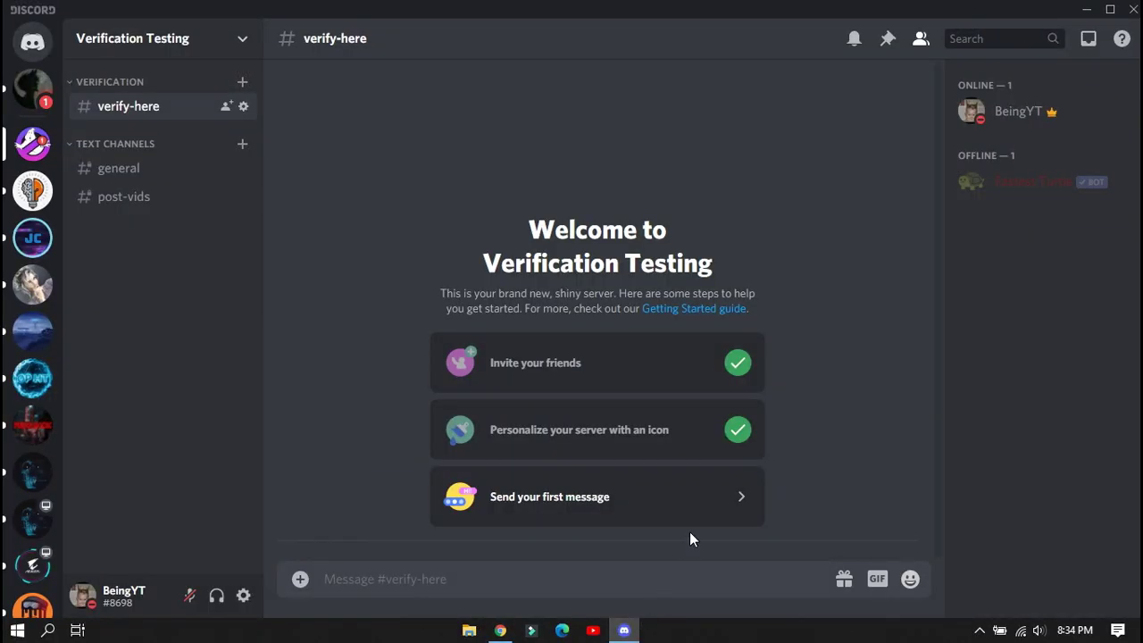
Replace the verification-channel-id-here placeholder with the copied verify-here channel ID
right_click(127, 109)
left_click(191, 390)
left_click(501, 629)
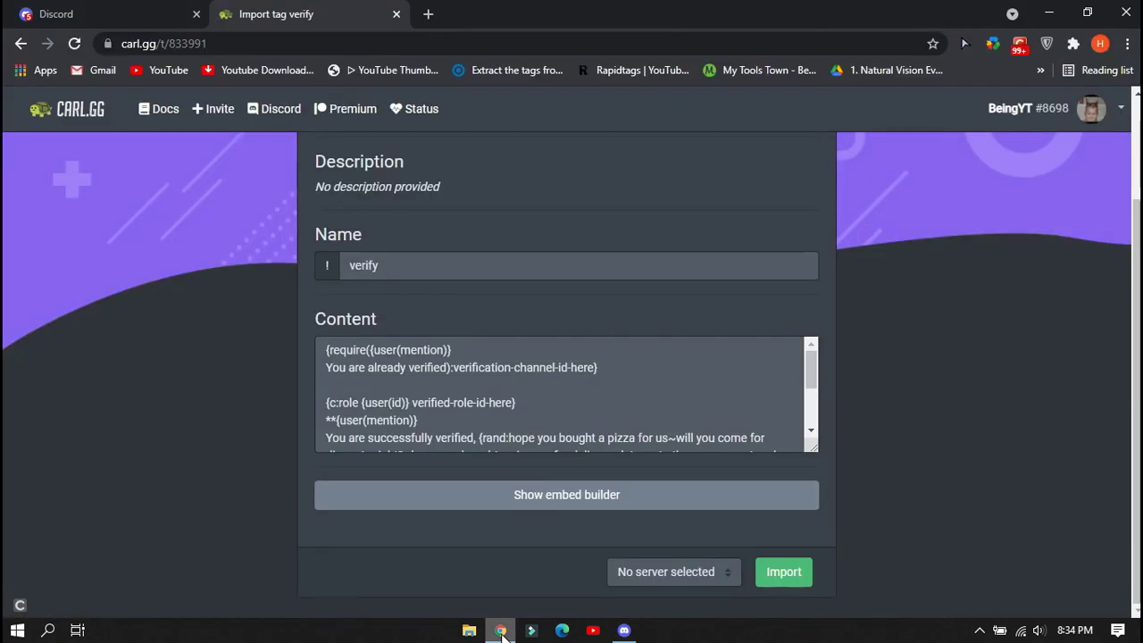
left_click_drag(455, 372, 602, 377)
key("ctrl+v")
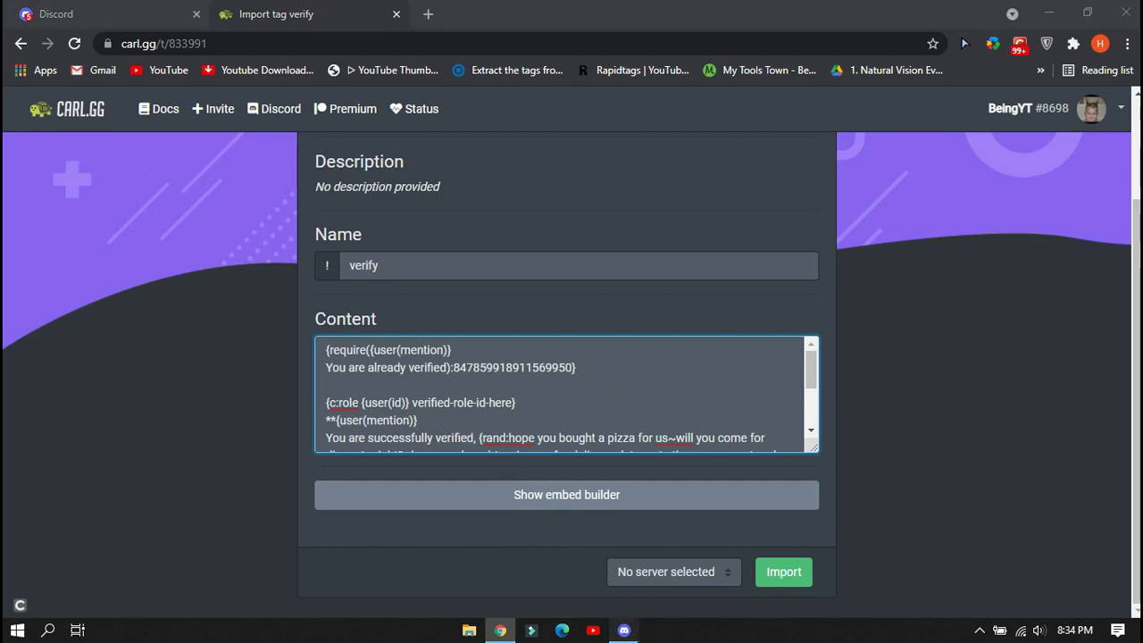
left_click(624, 630)
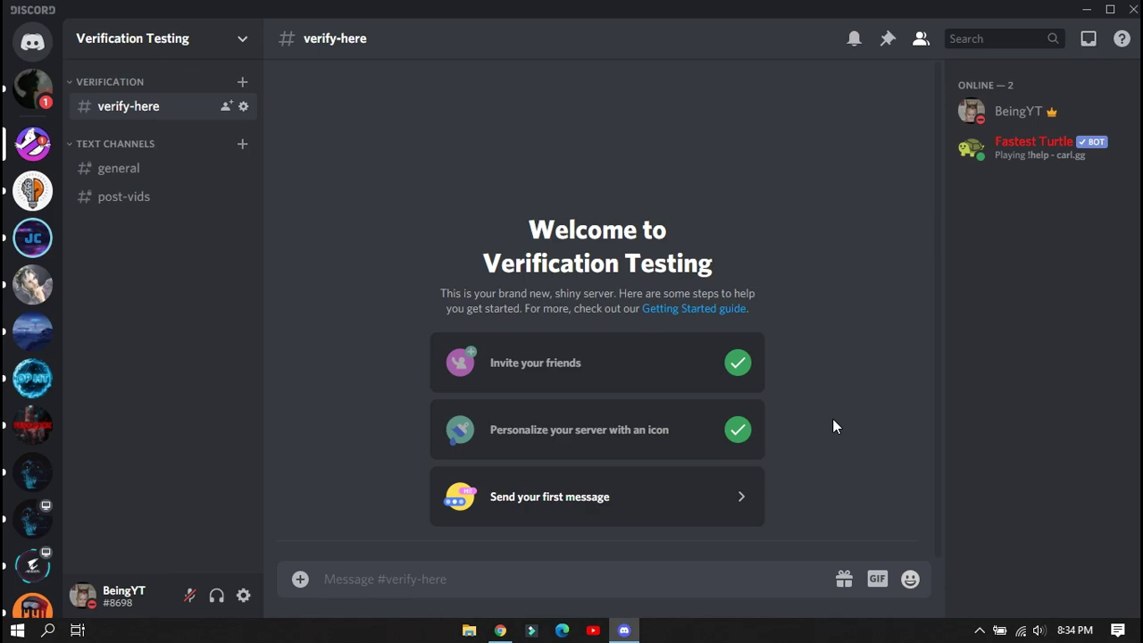
type("@")
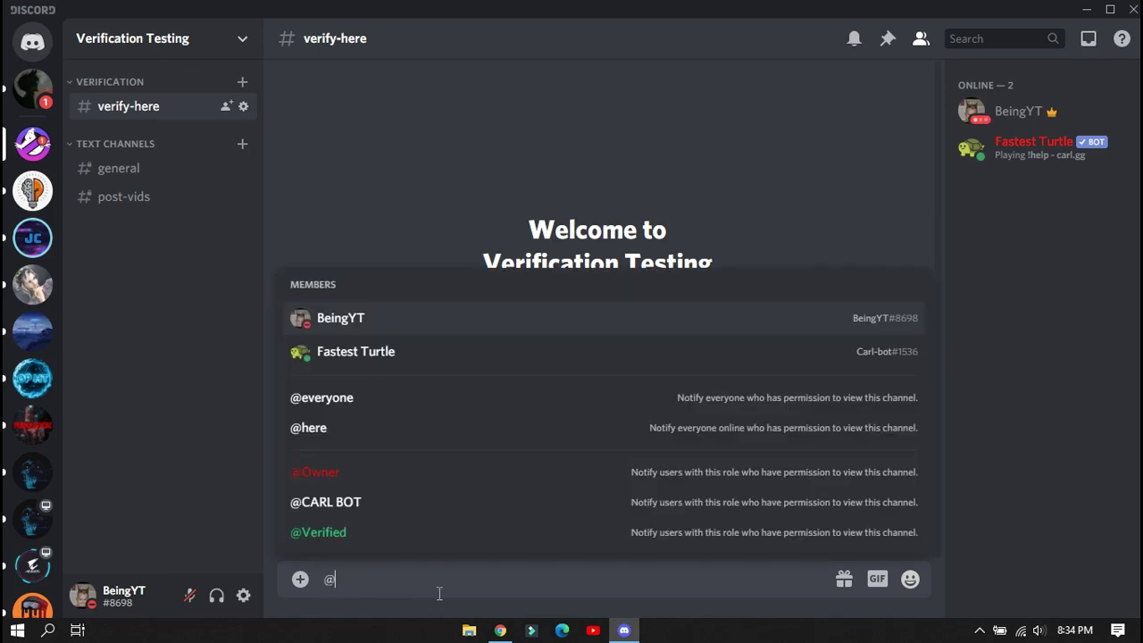
left_click(312, 532)
type("\\")
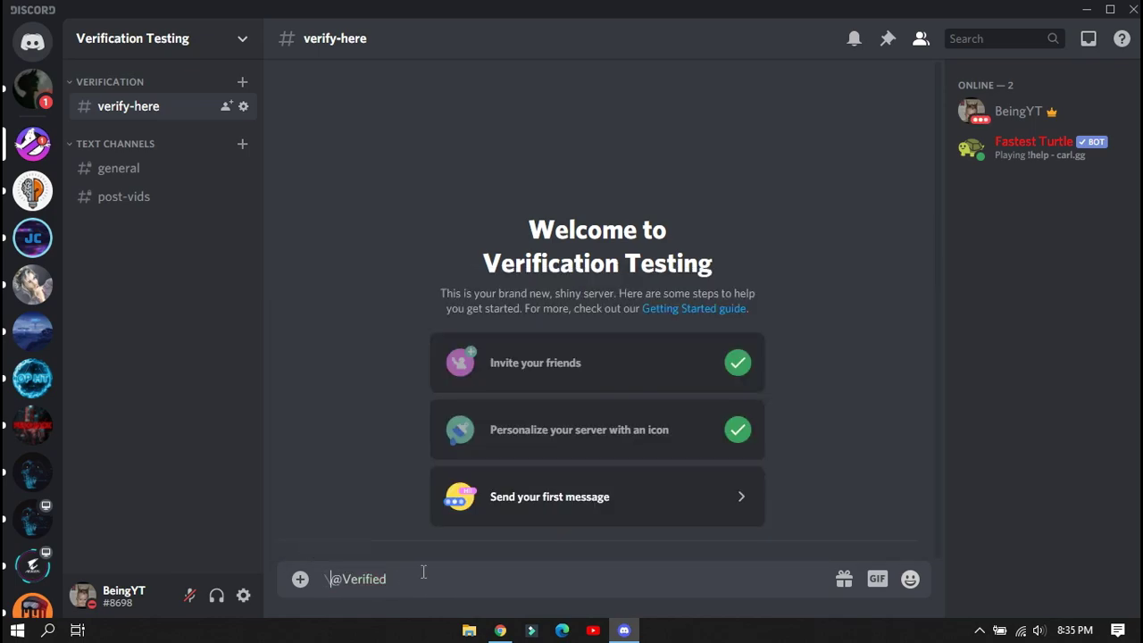
key("Return")
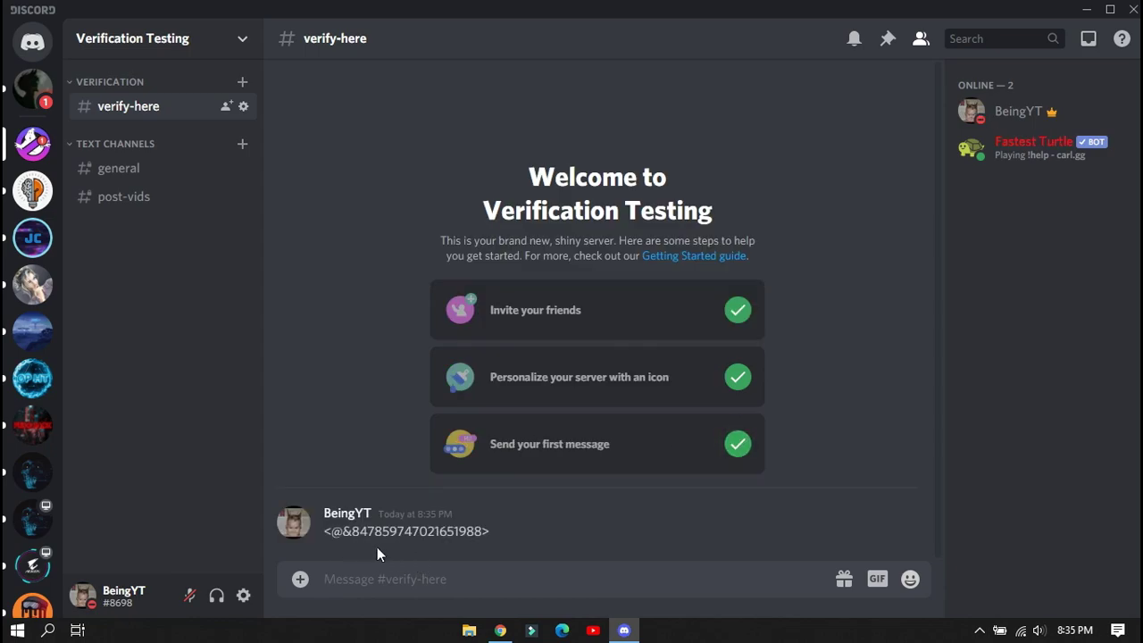
left_click_drag(513, 534, 325, 532)
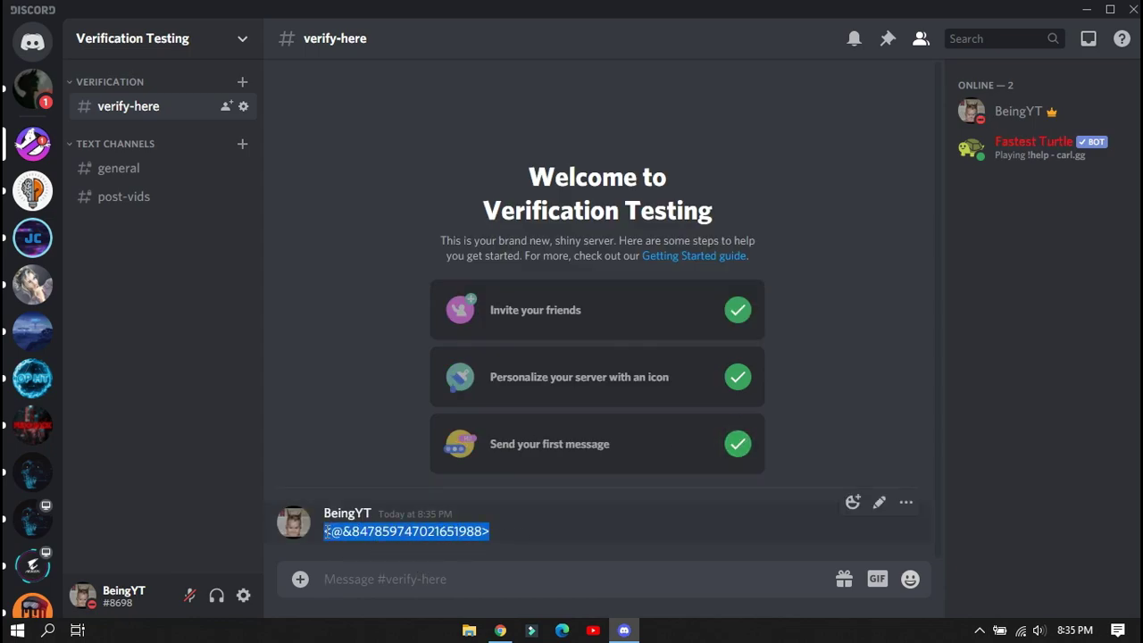
Paste the Verified role code over the verified-role-id-here placeholder
left_click(500, 630)
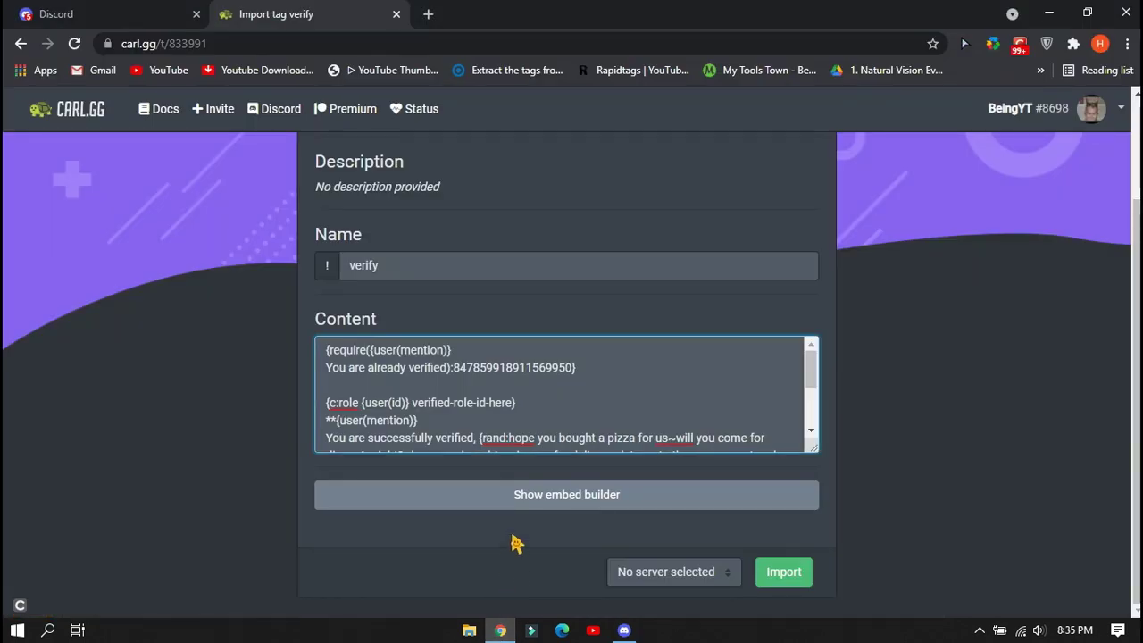
left_click_drag(437, 416, 518, 426)
key("ctrl+v")
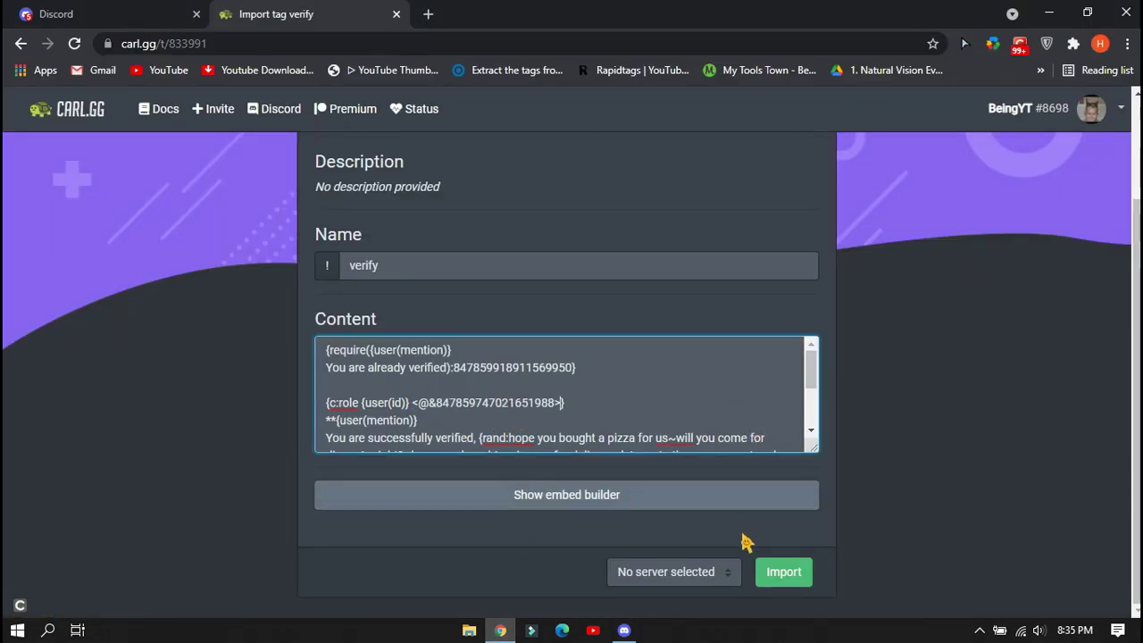
left_click(686, 577)
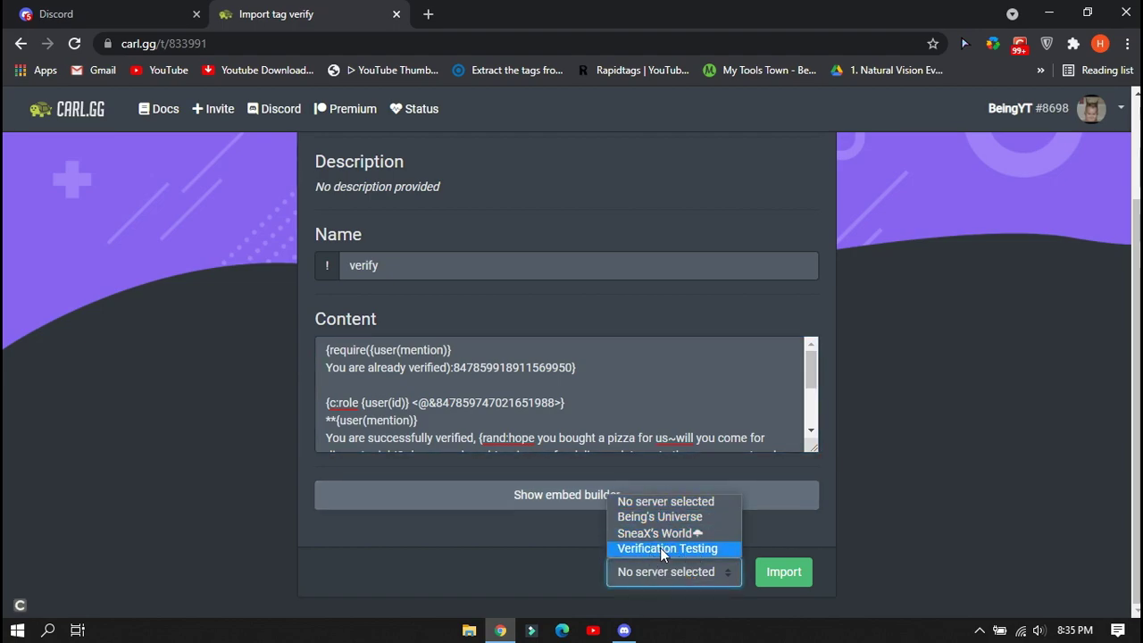
Import the verify tag into the Verification Testing server
left_click(661, 548)
left_click(782, 575)
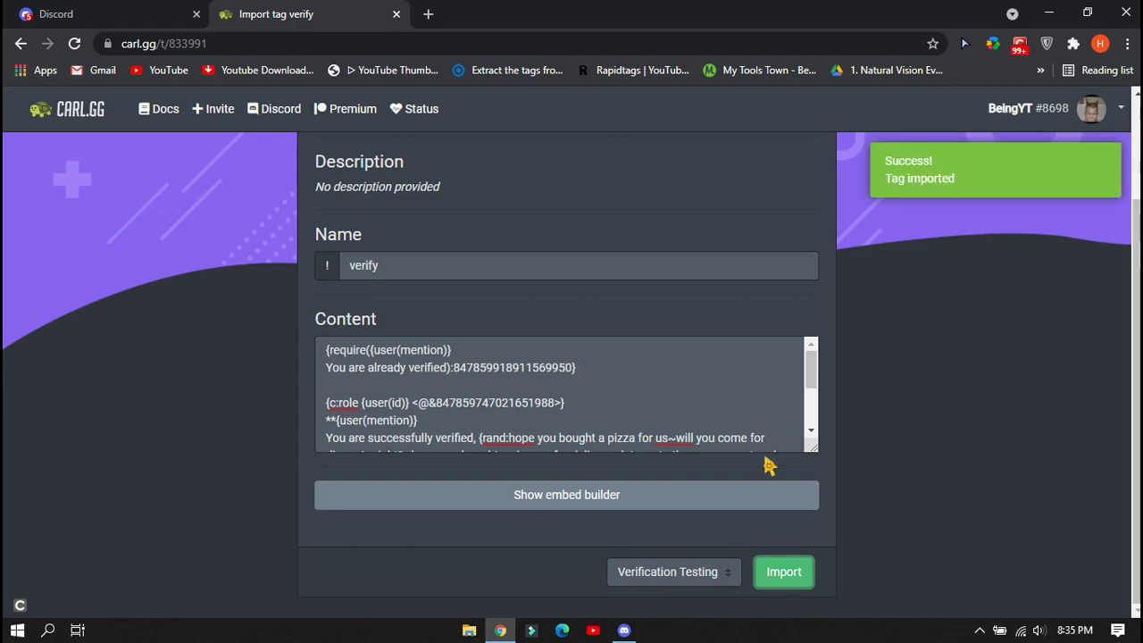
left_click(625, 631)
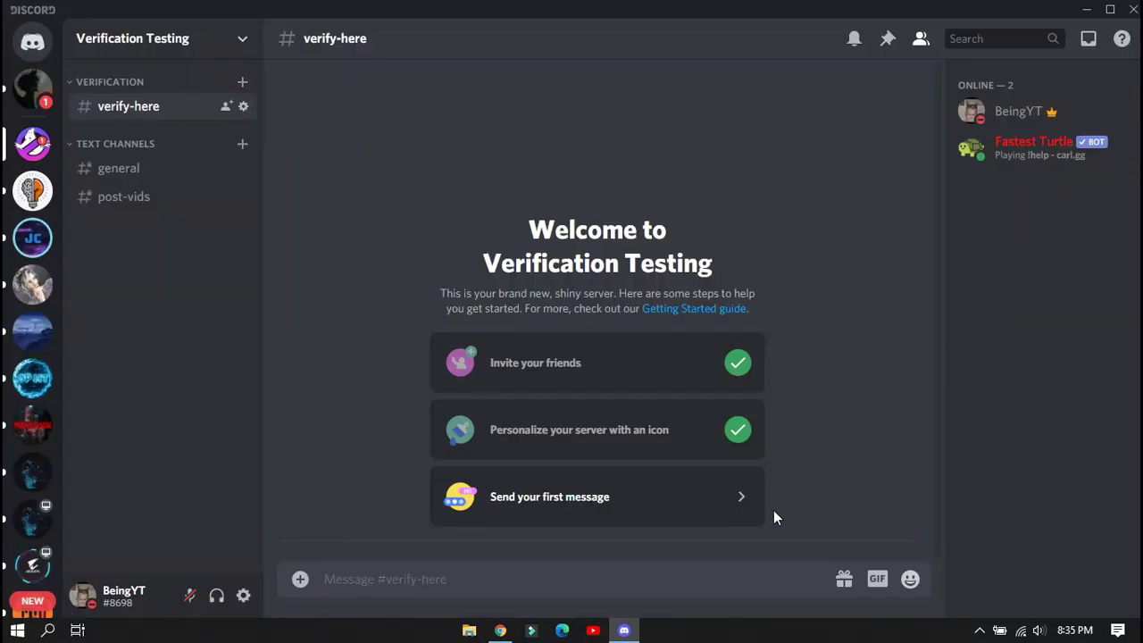
left_click(500, 630)
Load carl.gg and open the Reaction roles settings for Verification Testing
type("carl.gg")
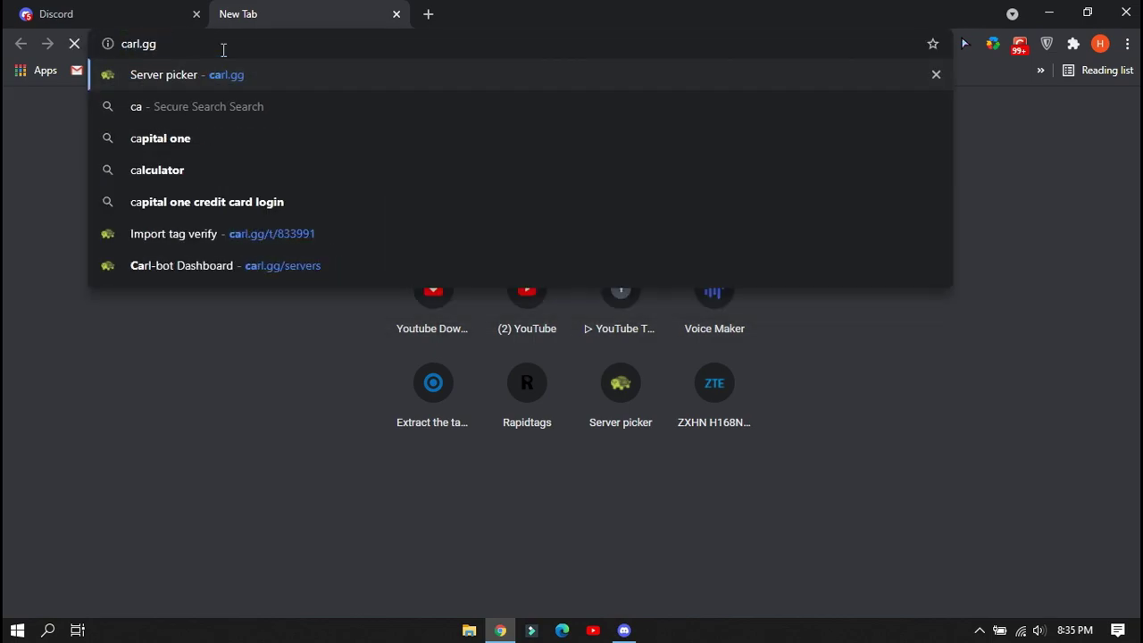
key("Return")
left_click(761, 413)
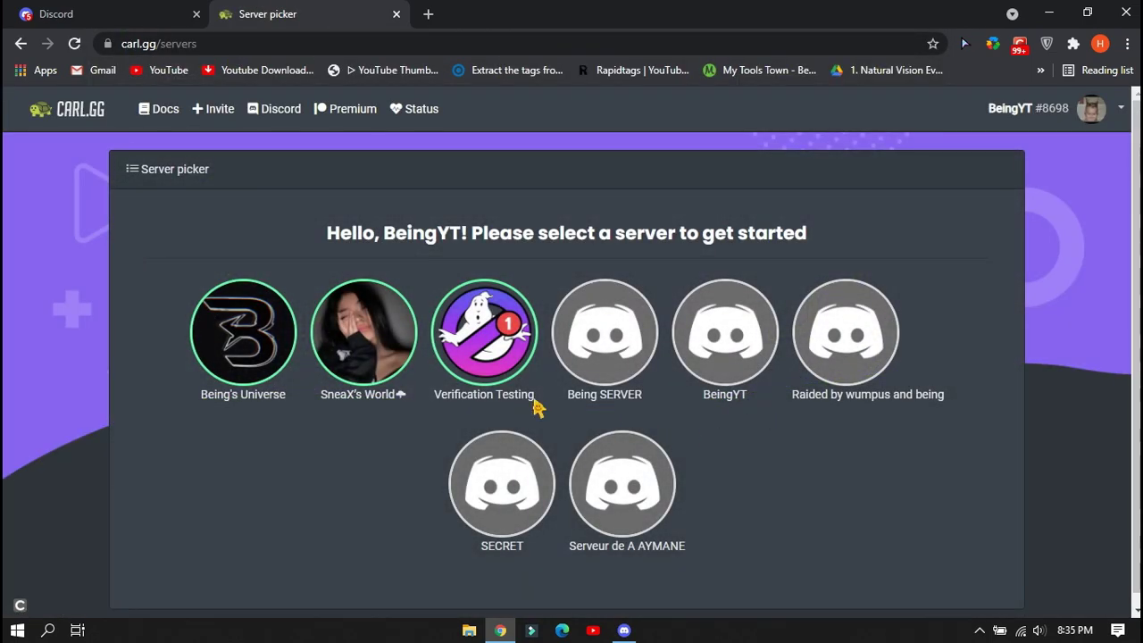
left_click(479, 346)
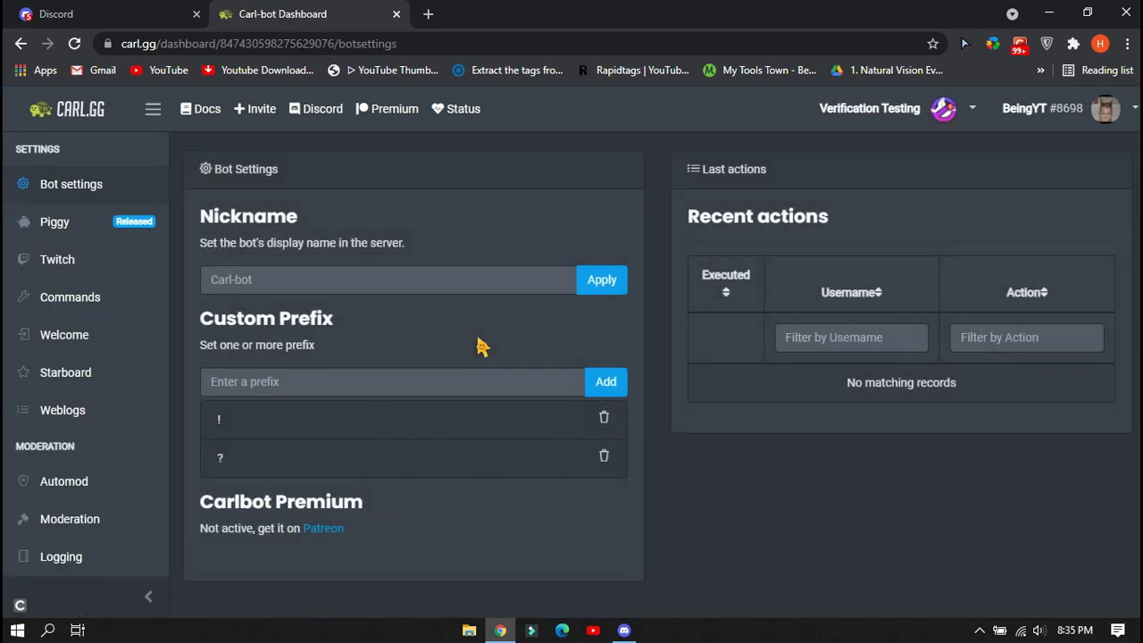
scroll(71, 264, "down", 3)
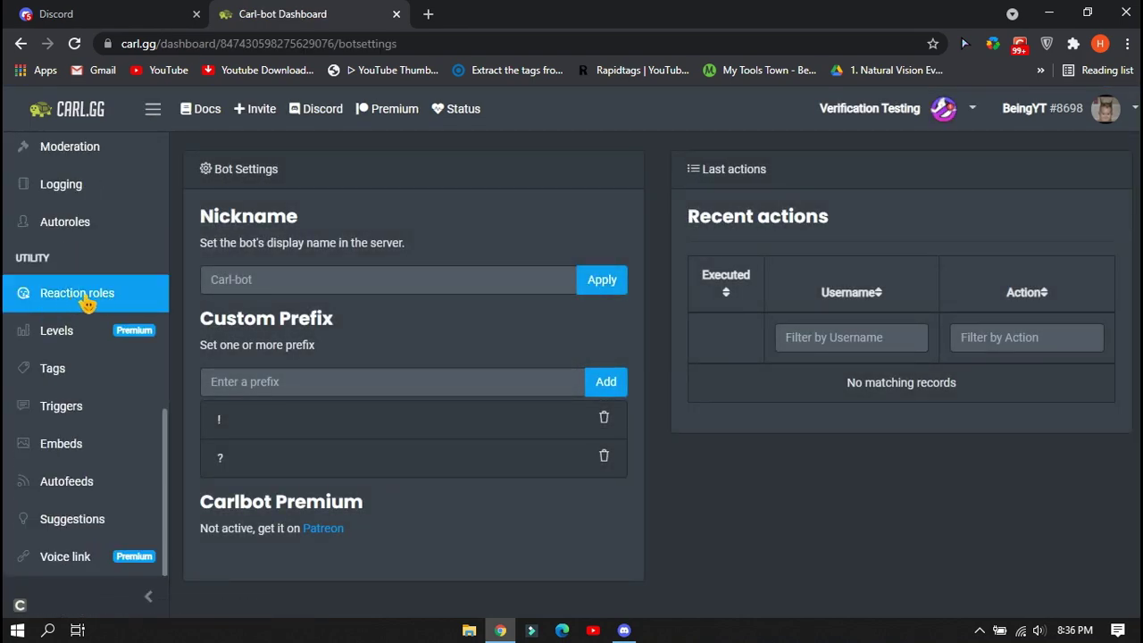
left_click(71, 302)
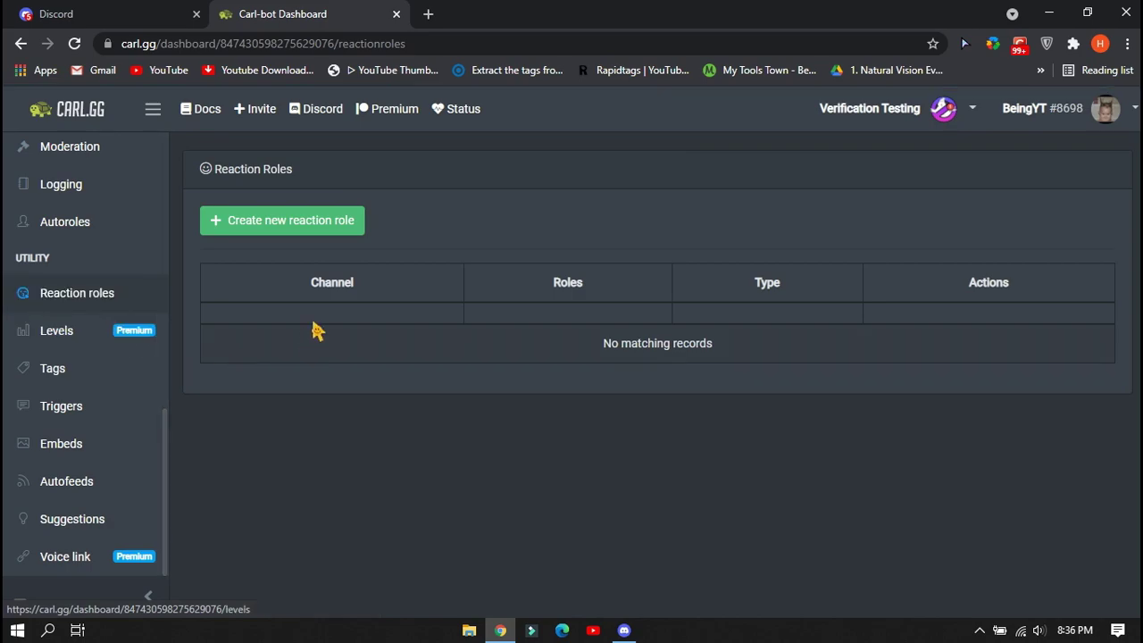
Create a new reaction role posting to verify-here, with the embed builder shown
left_click(275, 232)
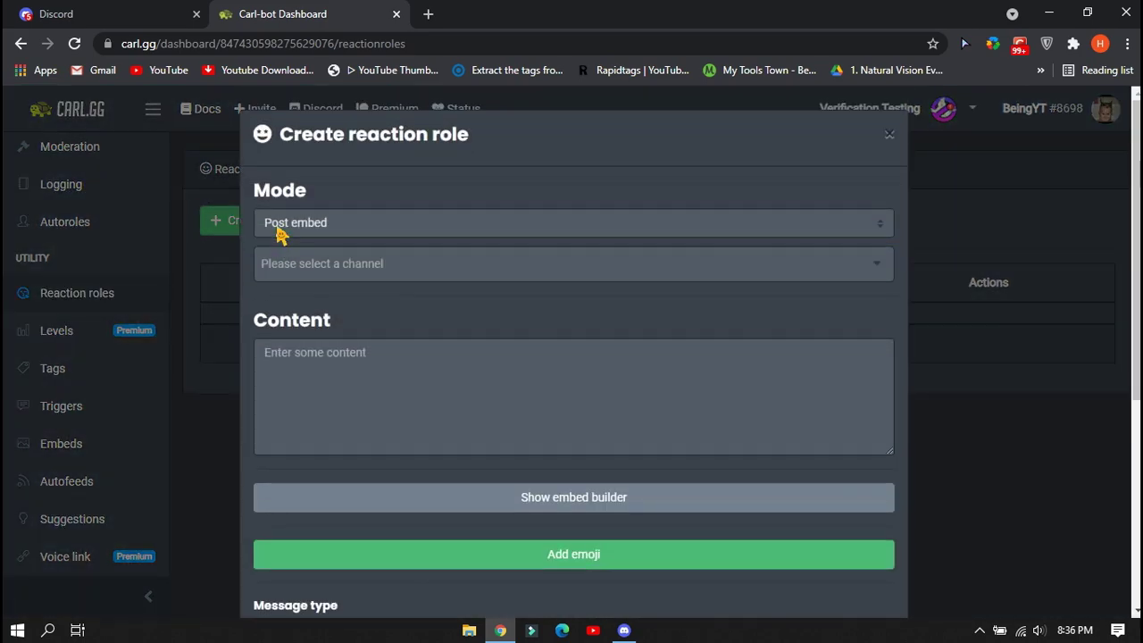
left_click(435, 272)
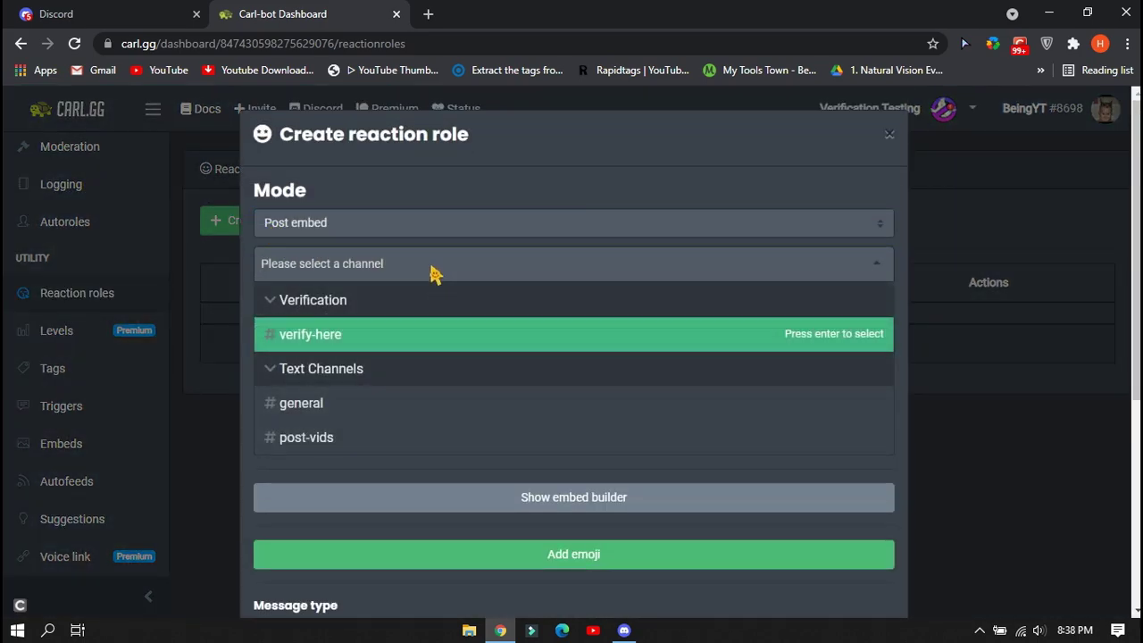
left_click(515, 346)
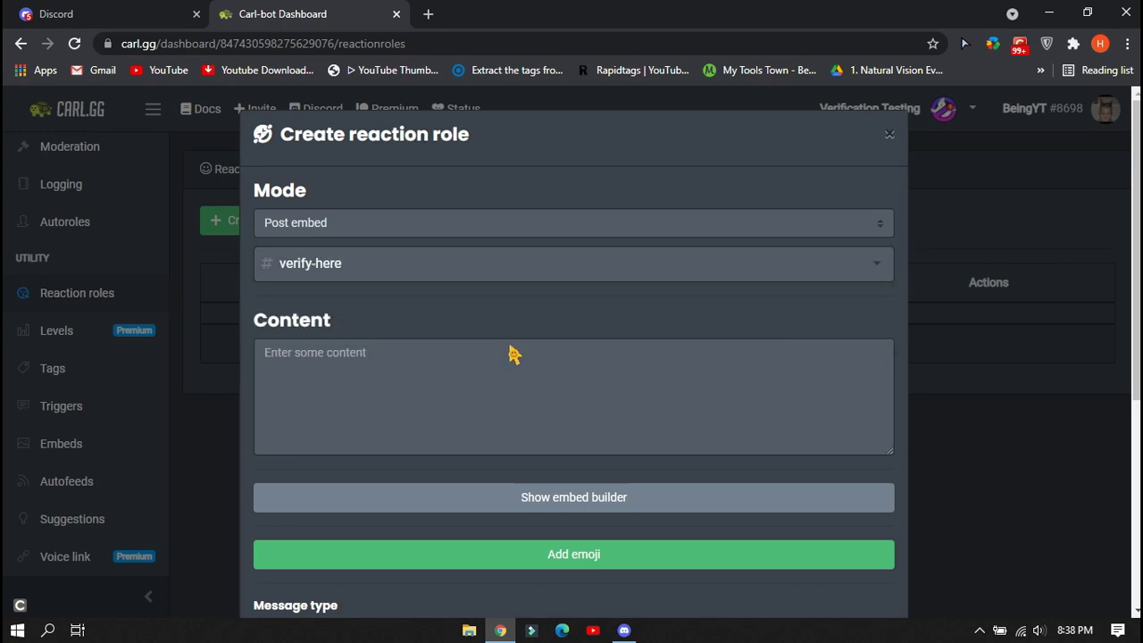
scroll(514, 353, "down", 1)
left_click(579, 418)
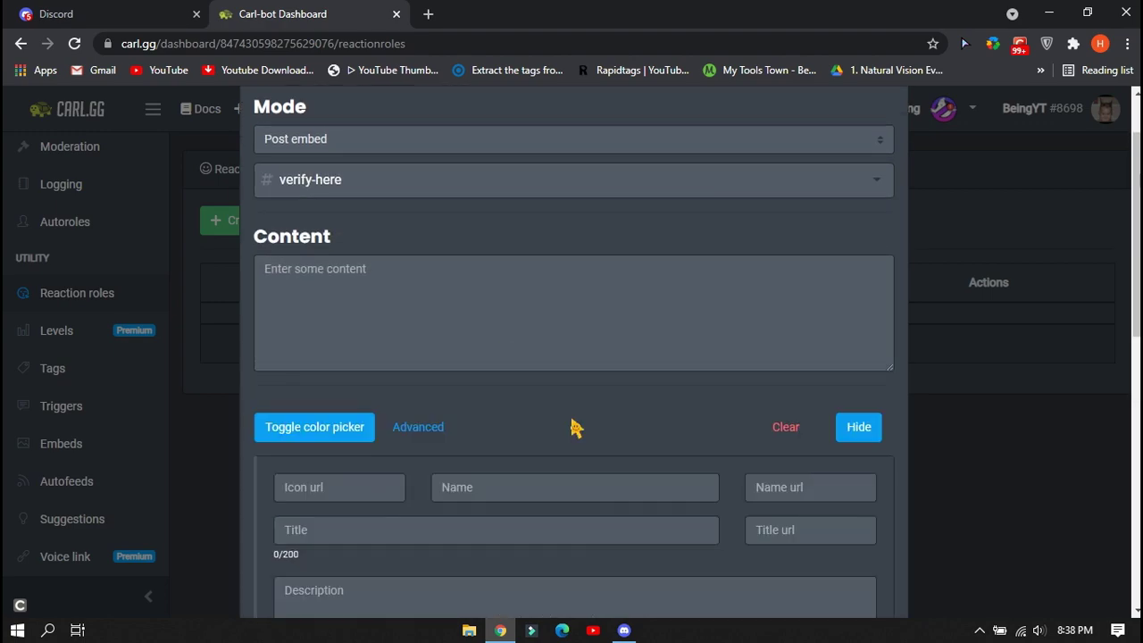
scroll(578, 415, "down", 3)
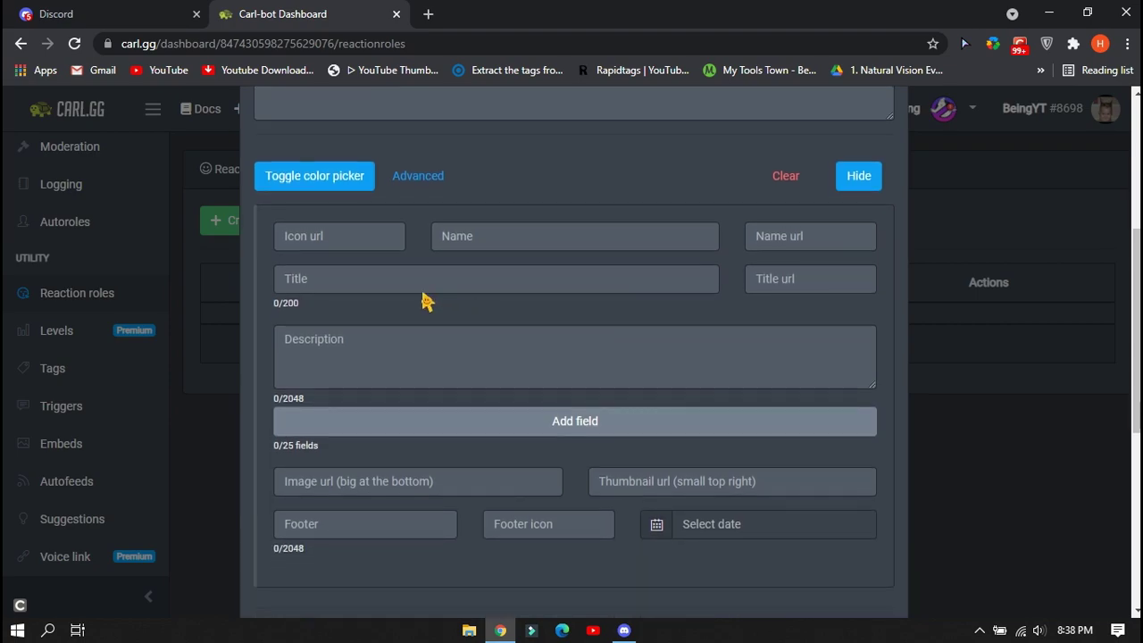
left_click(465, 283)
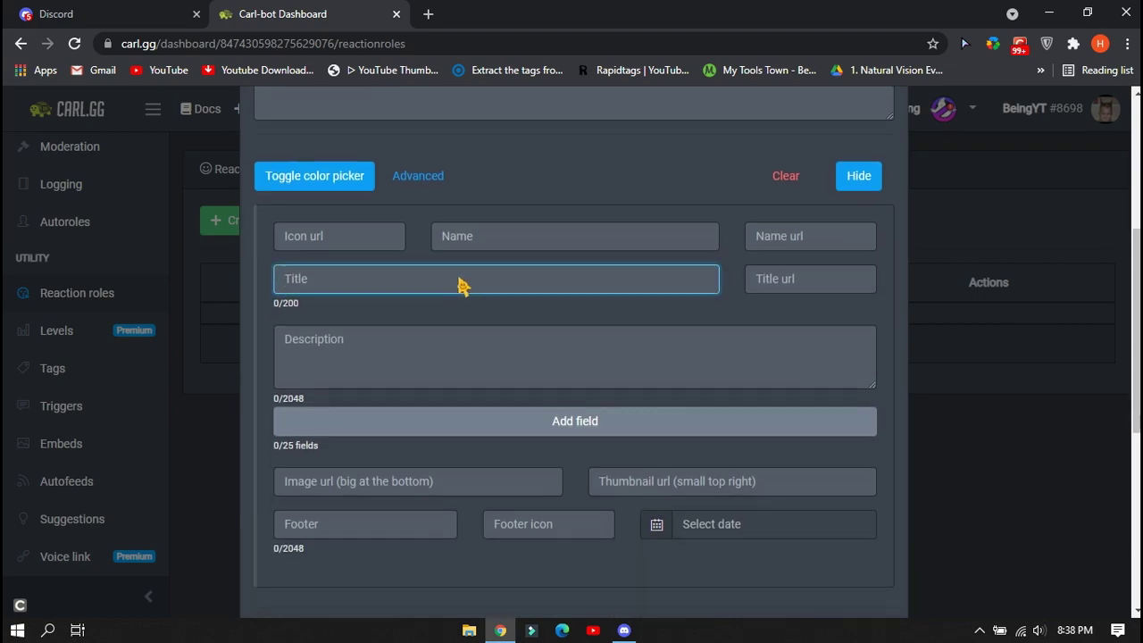
Paste the Welcome To Being's Universe title and the rules text as the embed description
type("**ɒ Welcome To Being's Universe**")
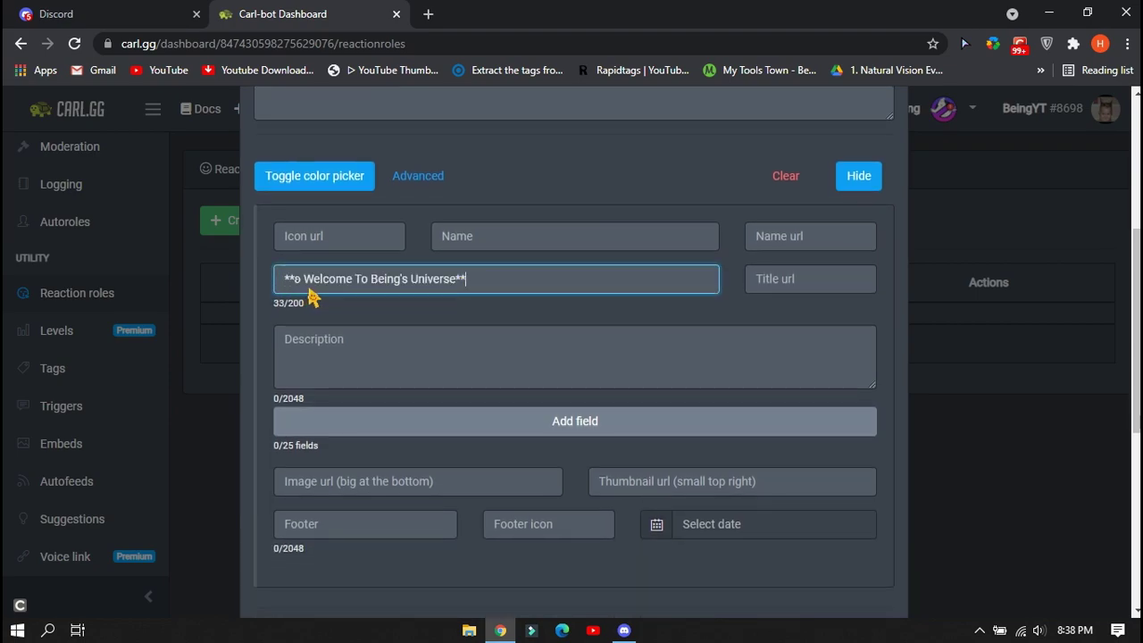
left_click(399, 354)
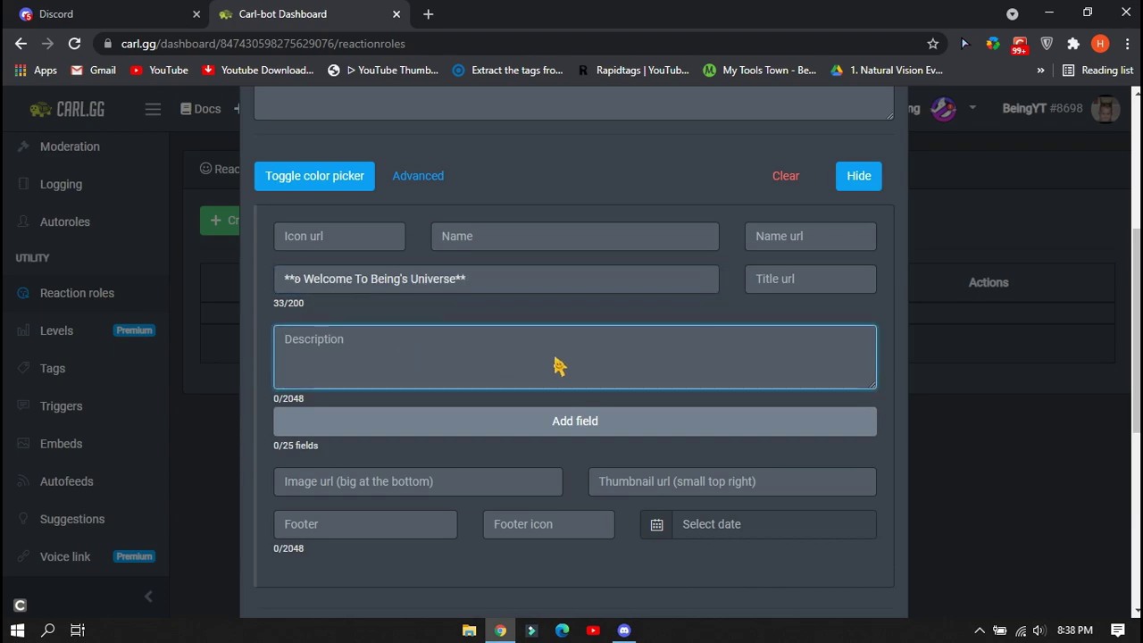
key("ctrl+v")
scroll(671, 386, "up", 10)
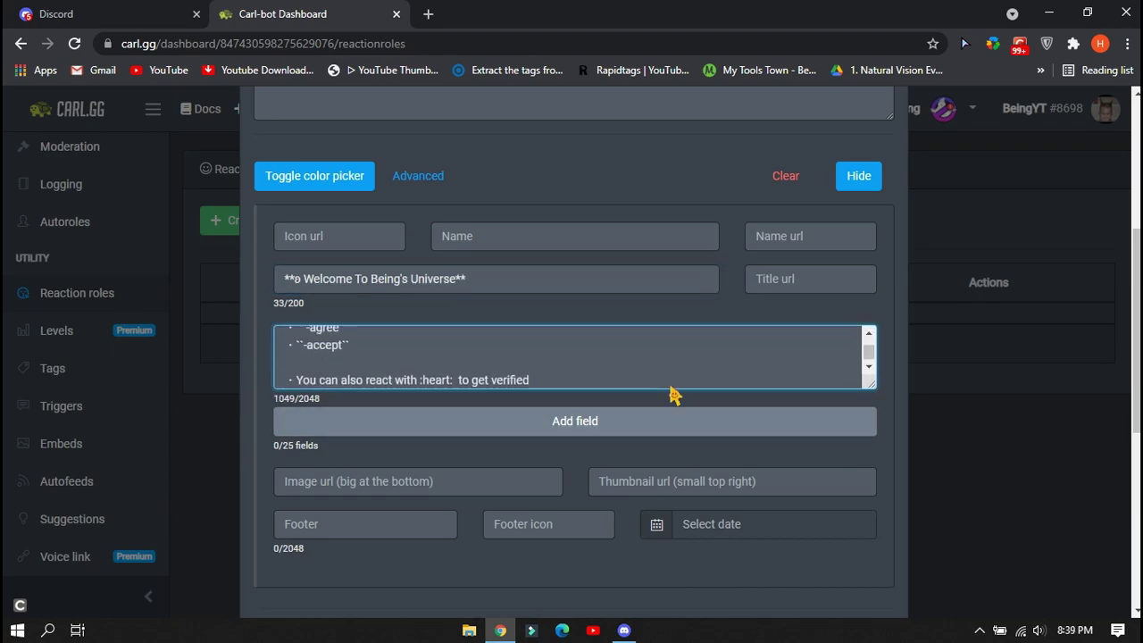
scroll(671, 386, "down", 8)
scroll(671, 386, "up", 4)
scroll(671, 386, "up", 5)
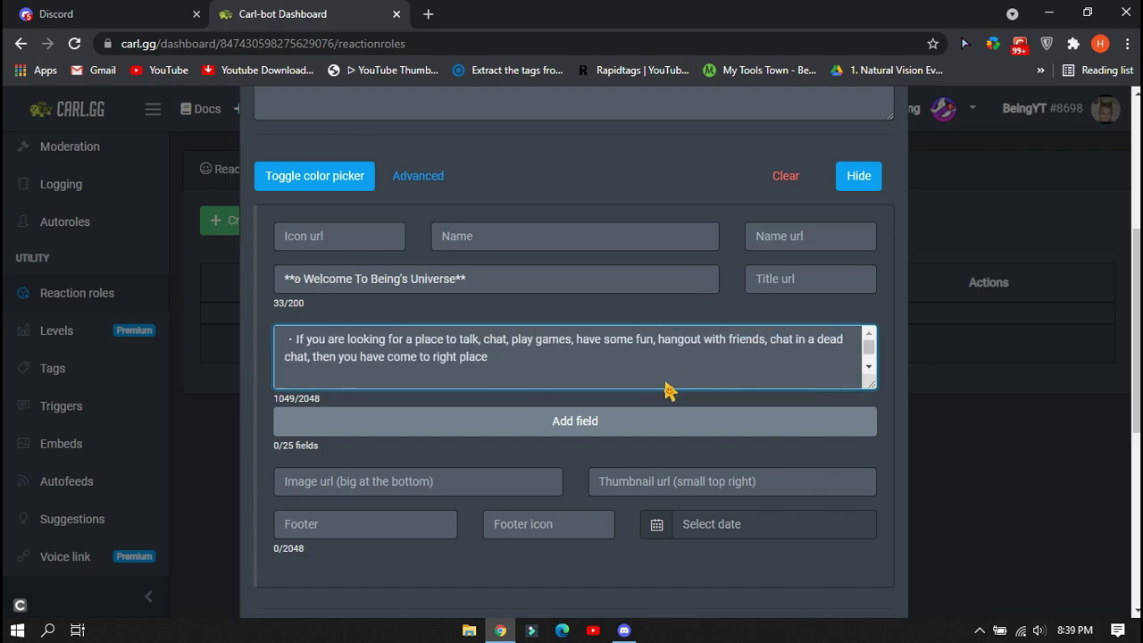
Set the embed footer to 'Being Server Staff Team 😎'
left_click(393, 529)
type("Being ")
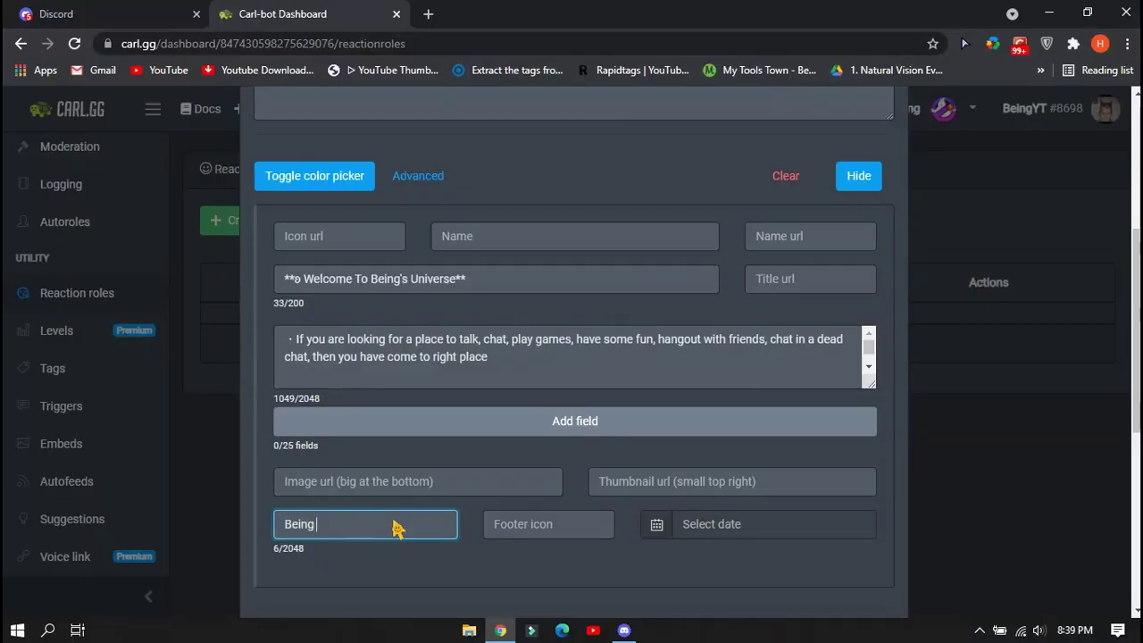
type("Server Staff Team")
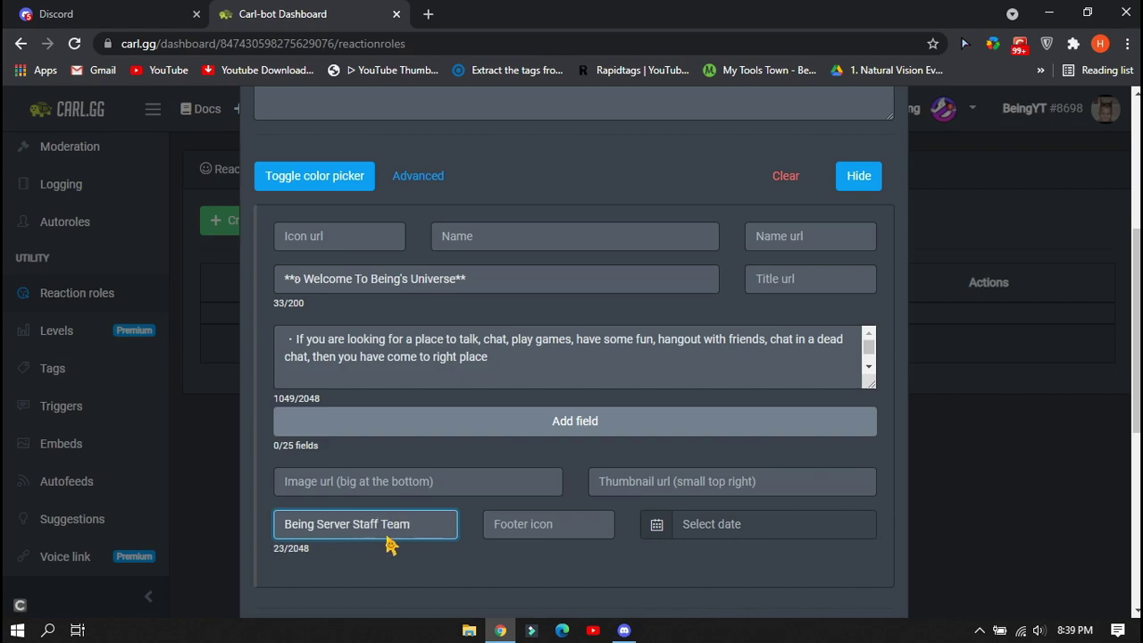
key("super+period")
left_click(549, 325)
left_click(436, 536)
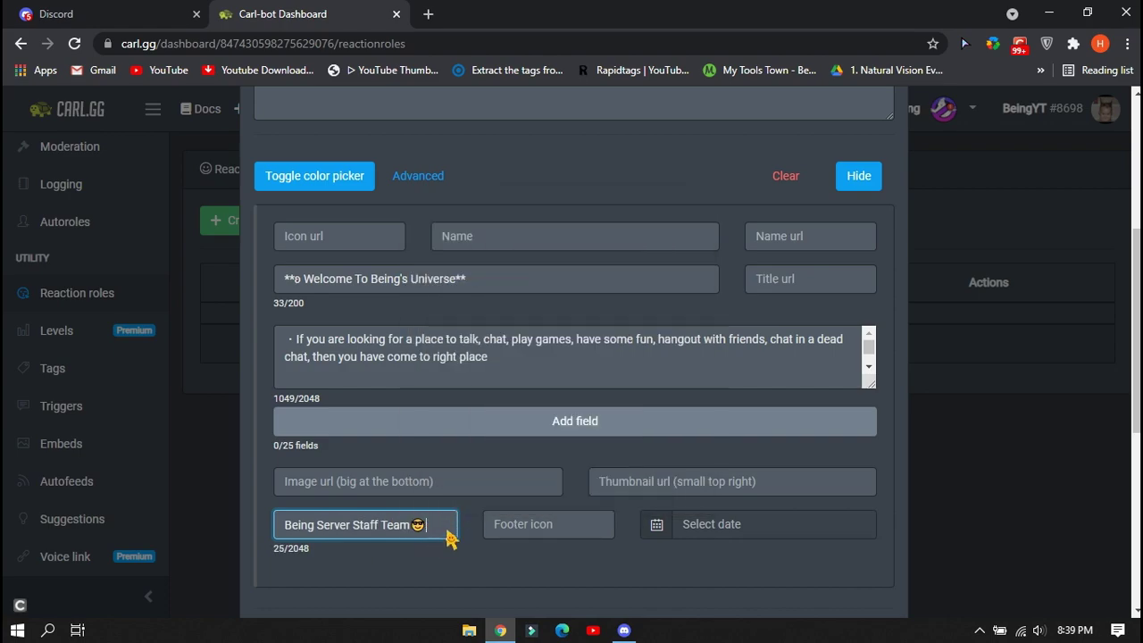
Set the embed timestamp to May 28, 2021 and paste the GIF link as thumbnail
left_click(734, 534)
left_click(875, 460)
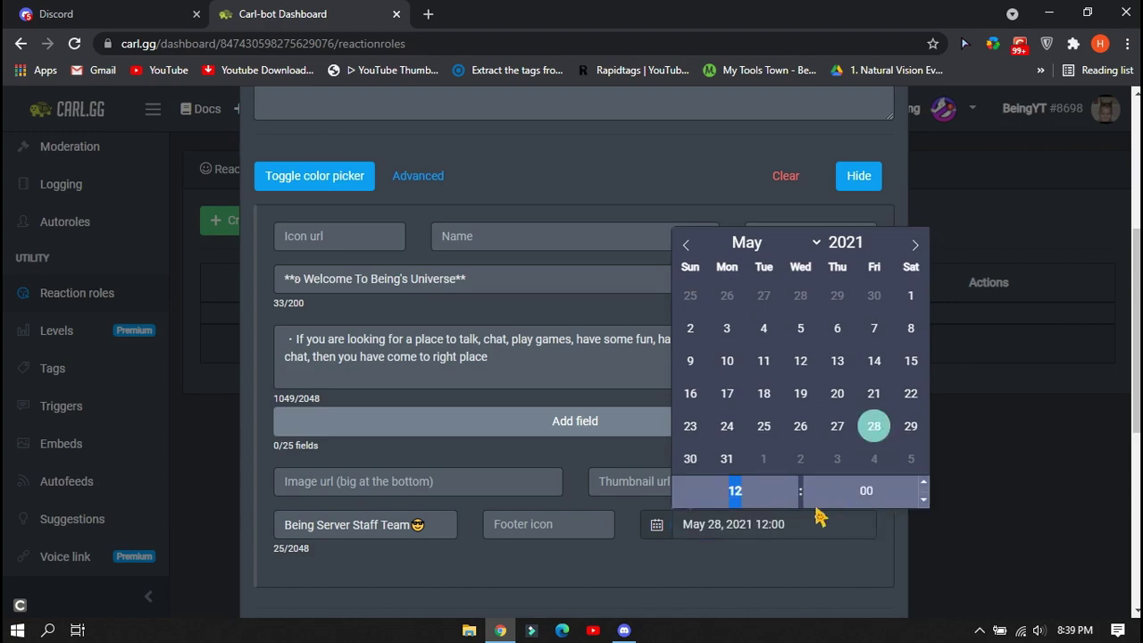
left_click(750, 573)
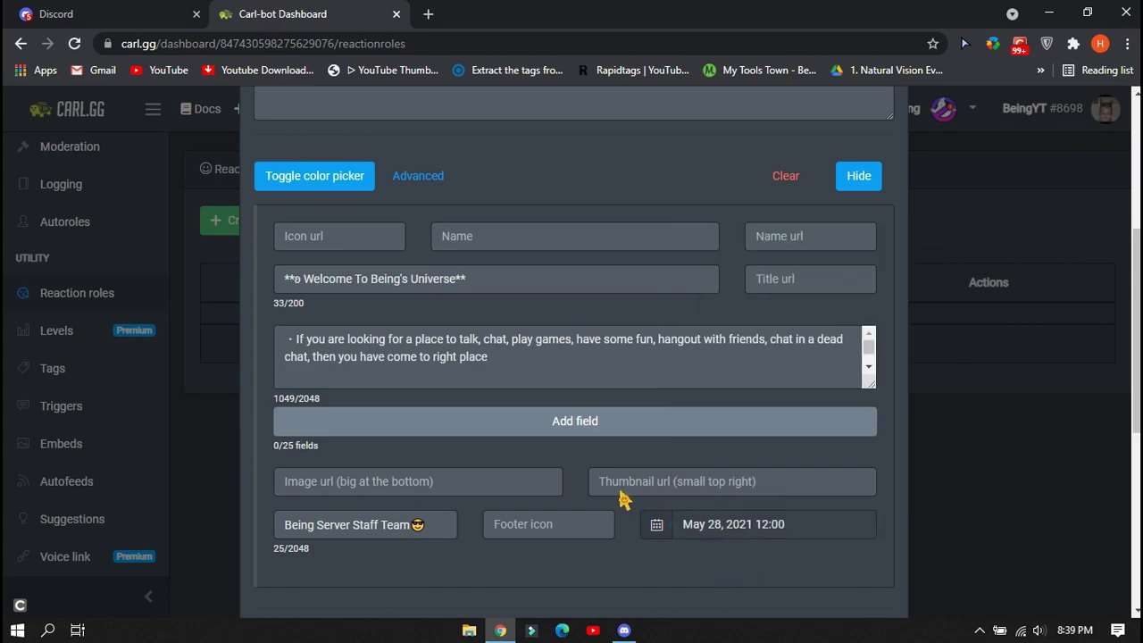
left_click(712, 489)
key("ctrl+v")
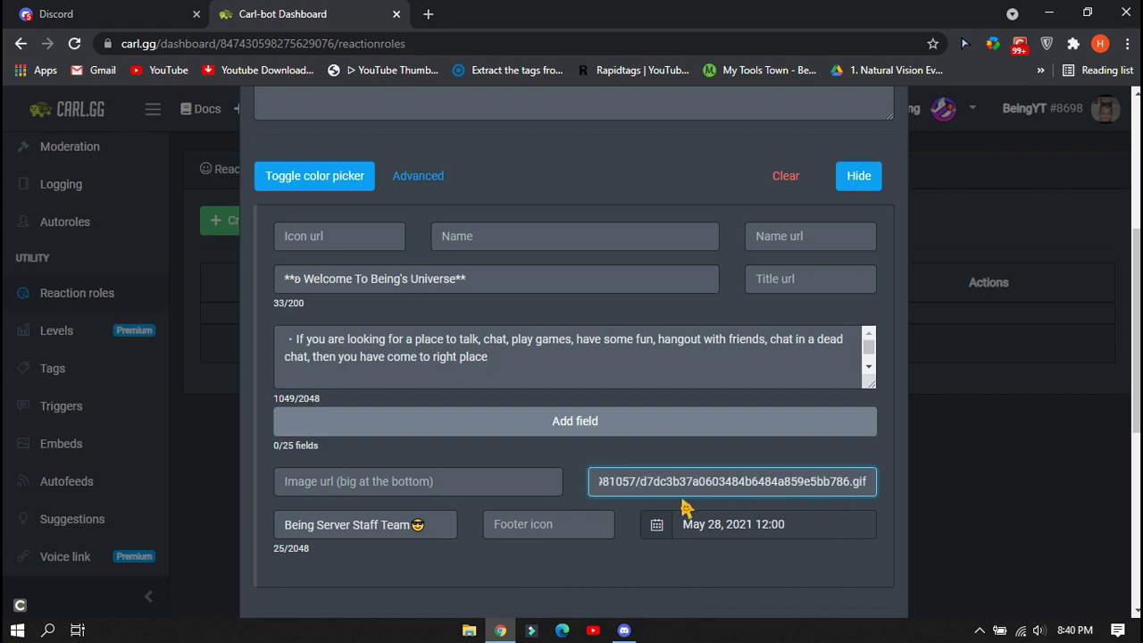
Link a red heart reaction to the Verified role and create the reaction-role message
scroll(651, 426, "up", 3)
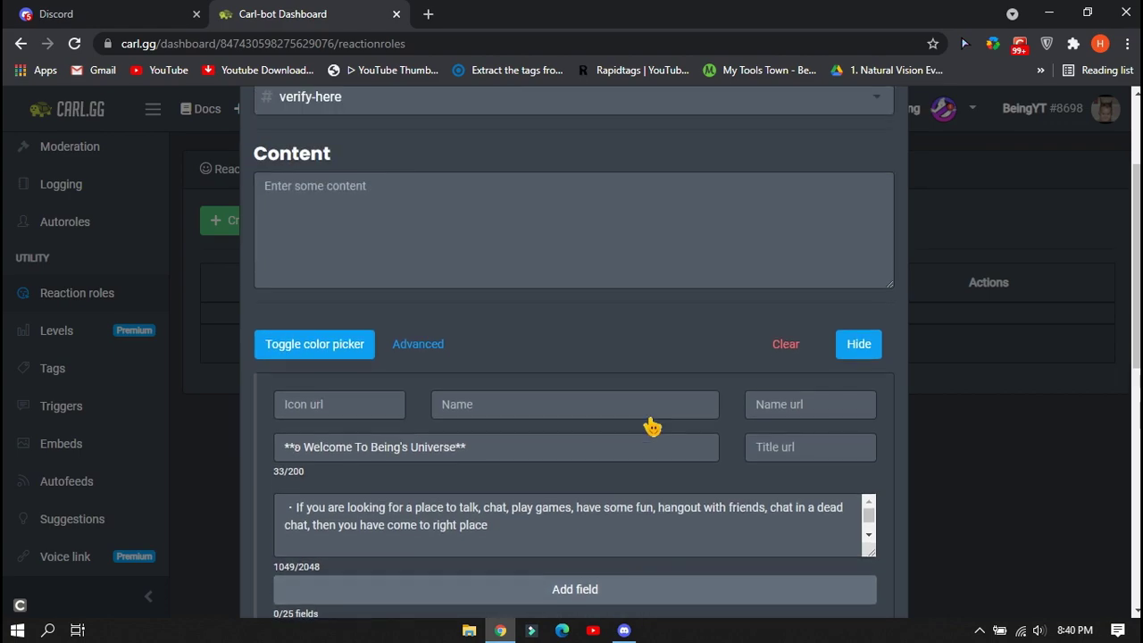
scroll(599, 409, "down", 6)
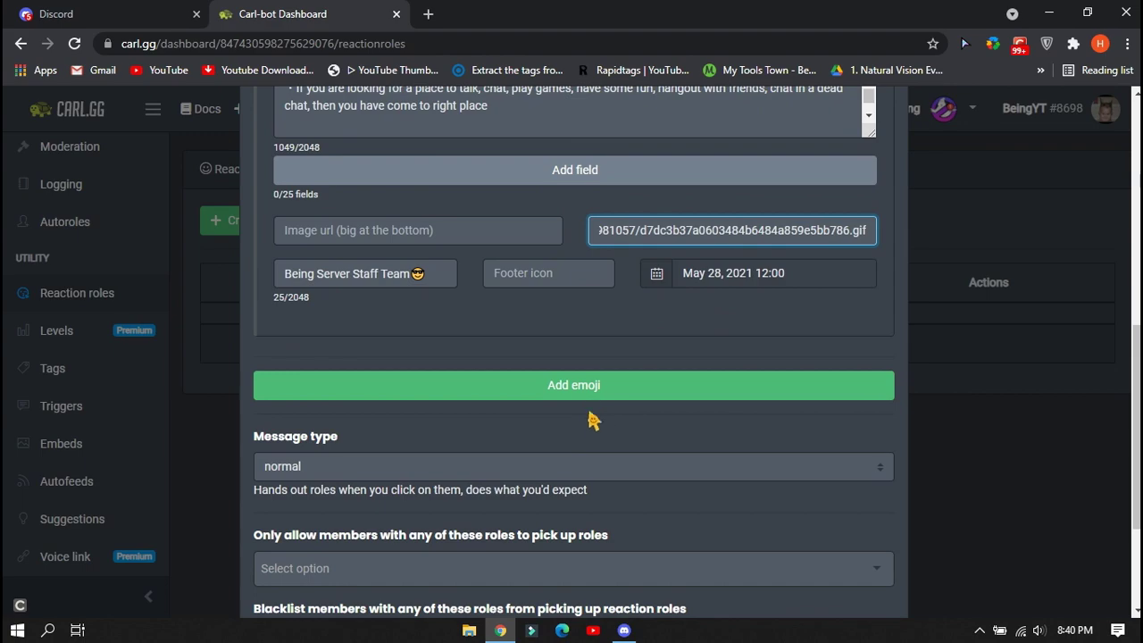
left_click(560, 311)
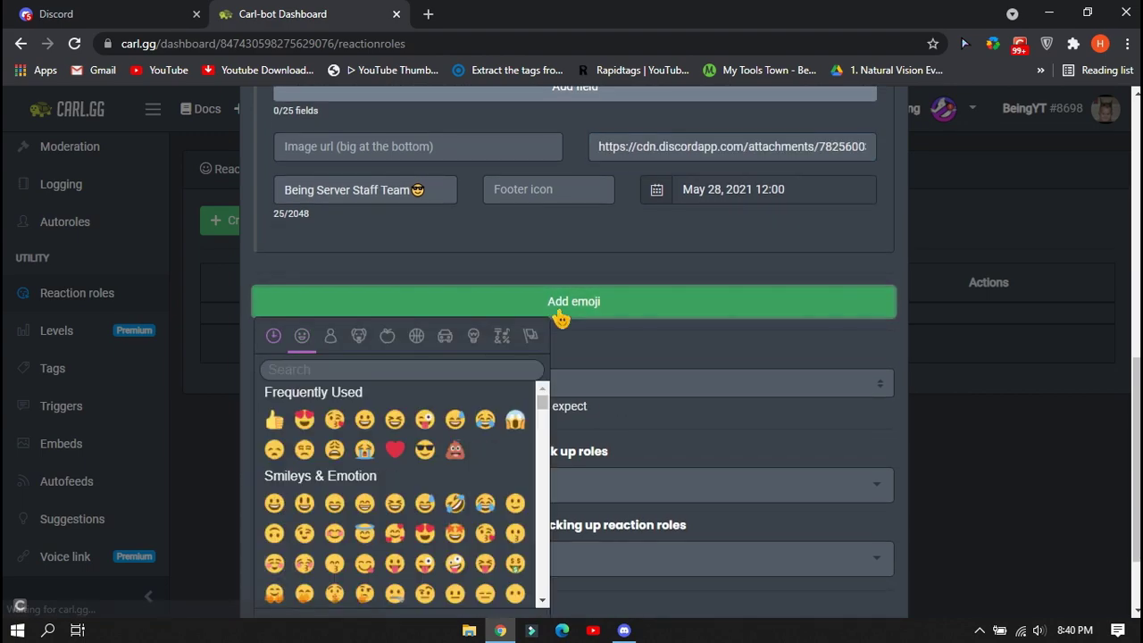
left_click(396, 450)
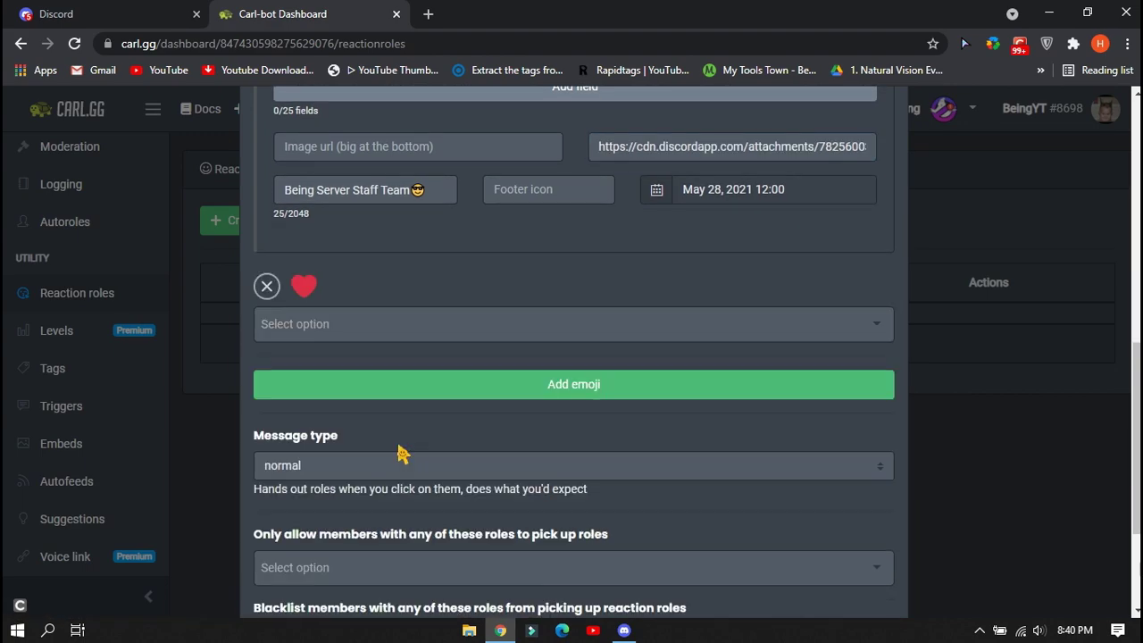
left_click(501, 330)
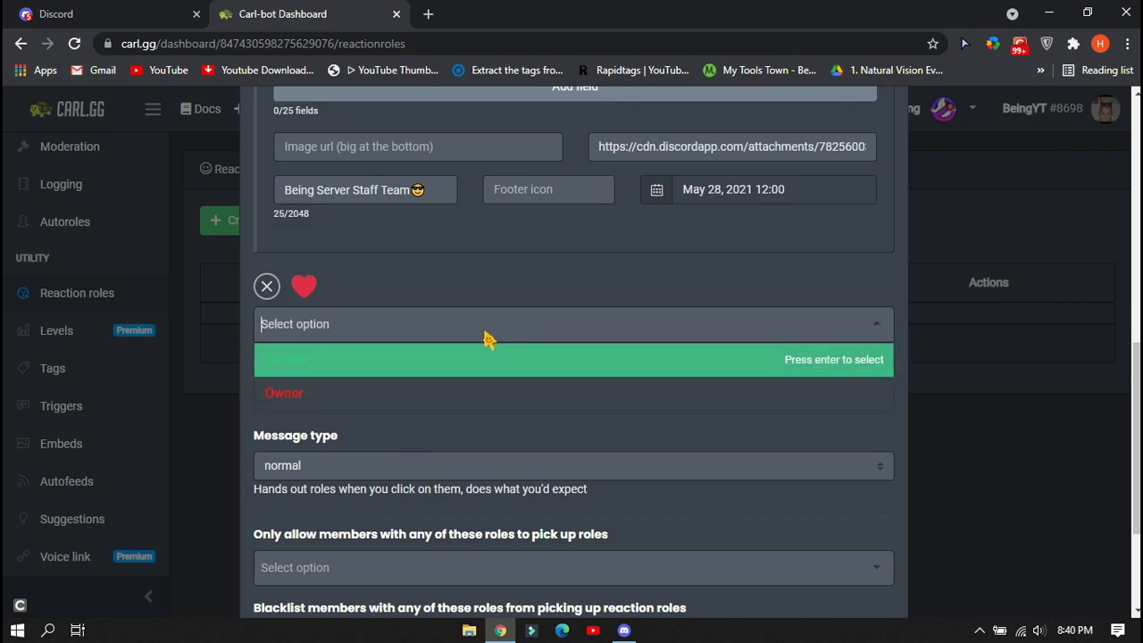
left_click(420, 366)
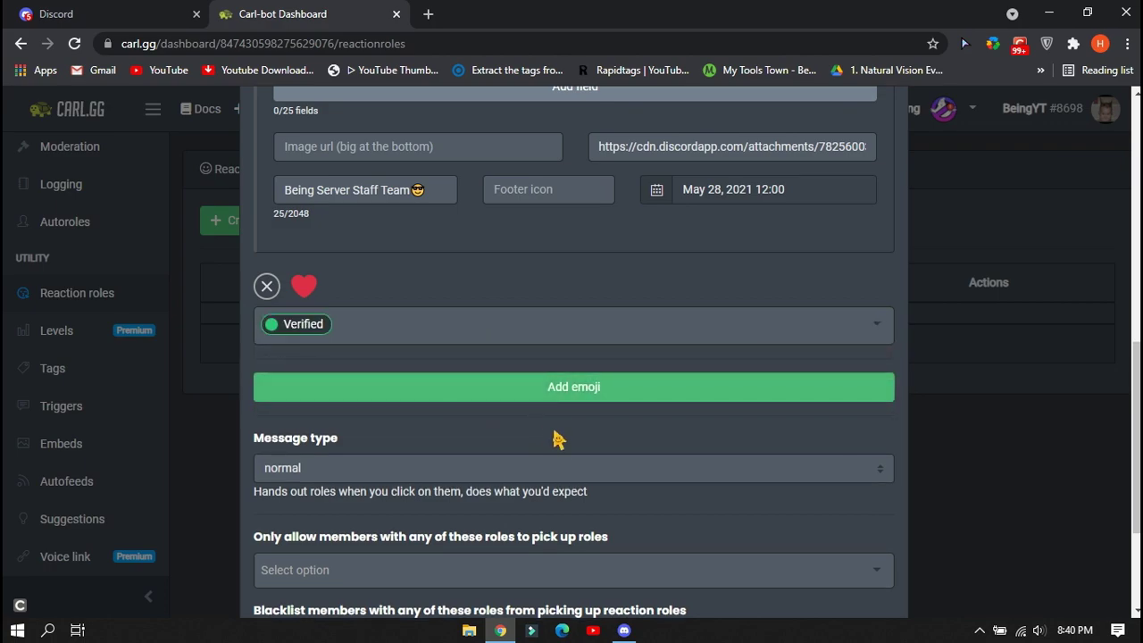
scroll(572, 442, "down", 2)
scroll(595, 450, "down", 1)
left_click(860, 561)
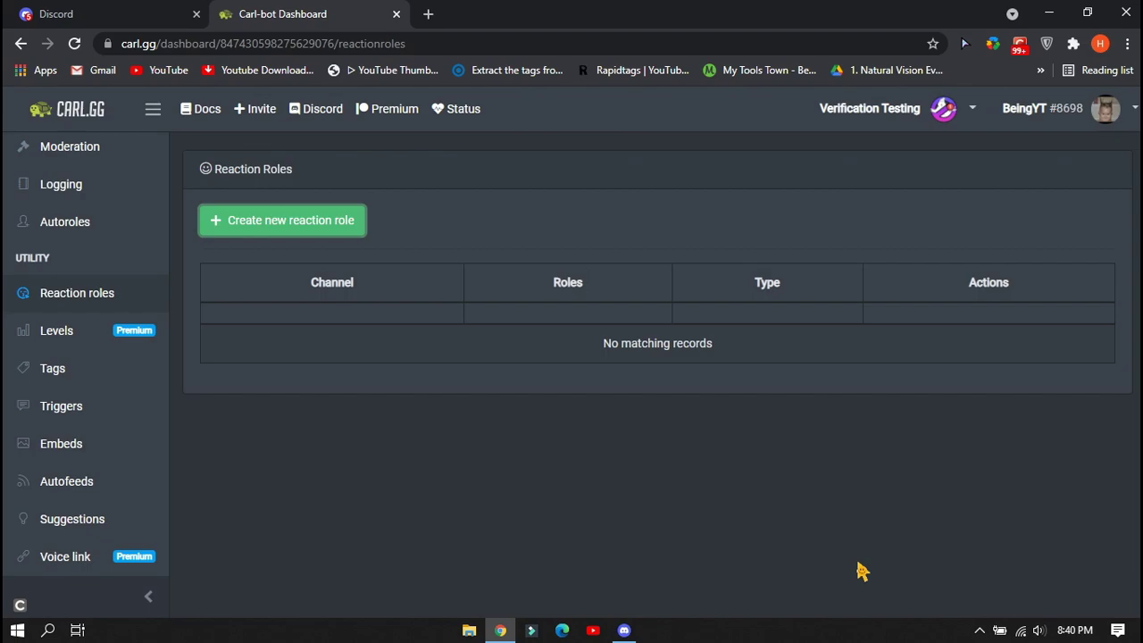
Review the posted verification embed in #verify-here and the server's Roles list in Server Settings
left_click(624, 629)
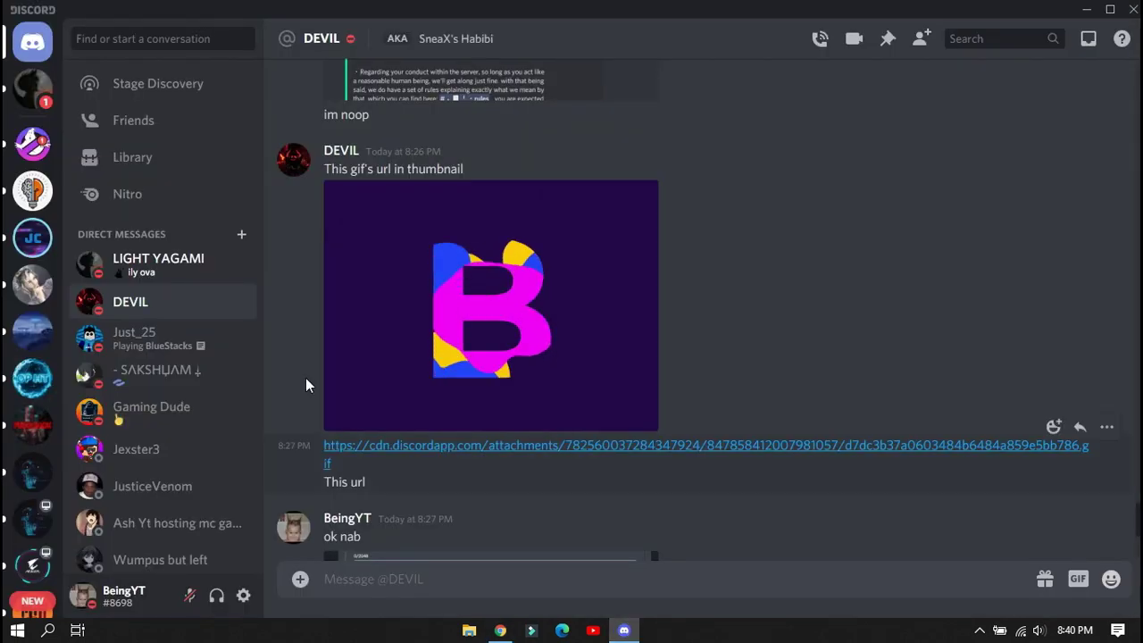
left_click(32, 143)
left_click(132, 38)
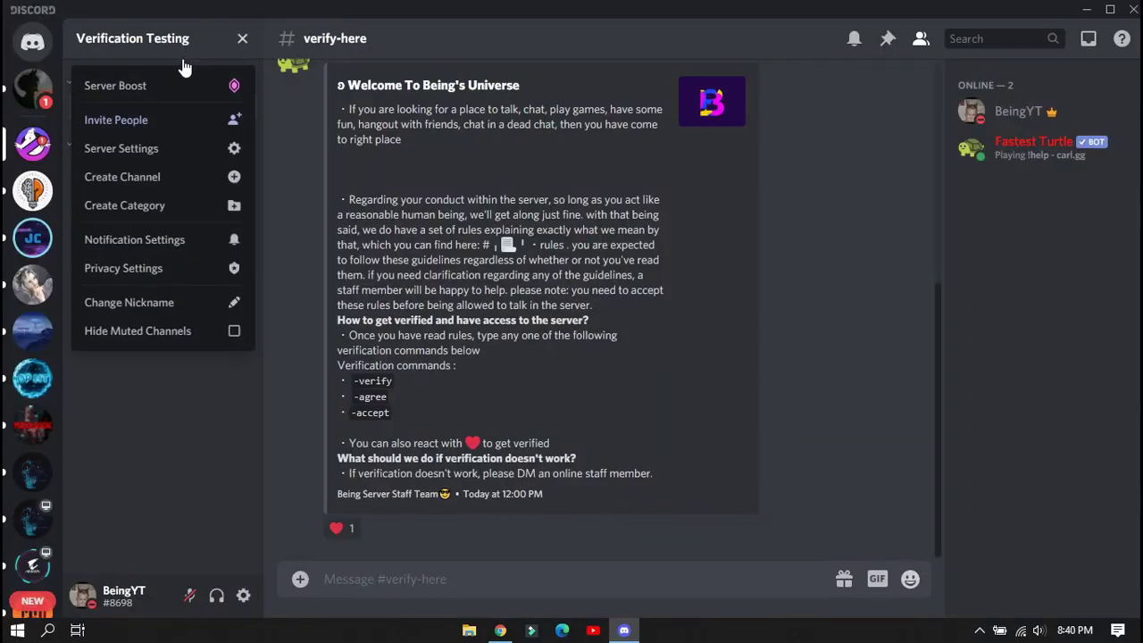
left_click(107, 149)
left_click(195, 130)
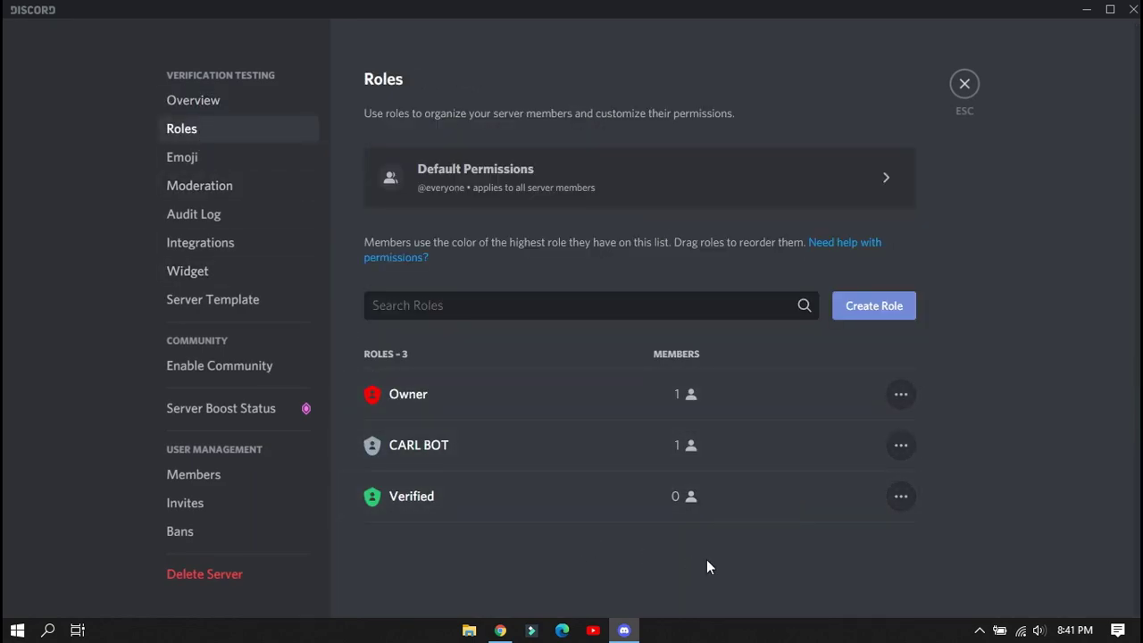
Leave Server Settings and bring up an invite link for Verification Testing
left_click(965, 84)
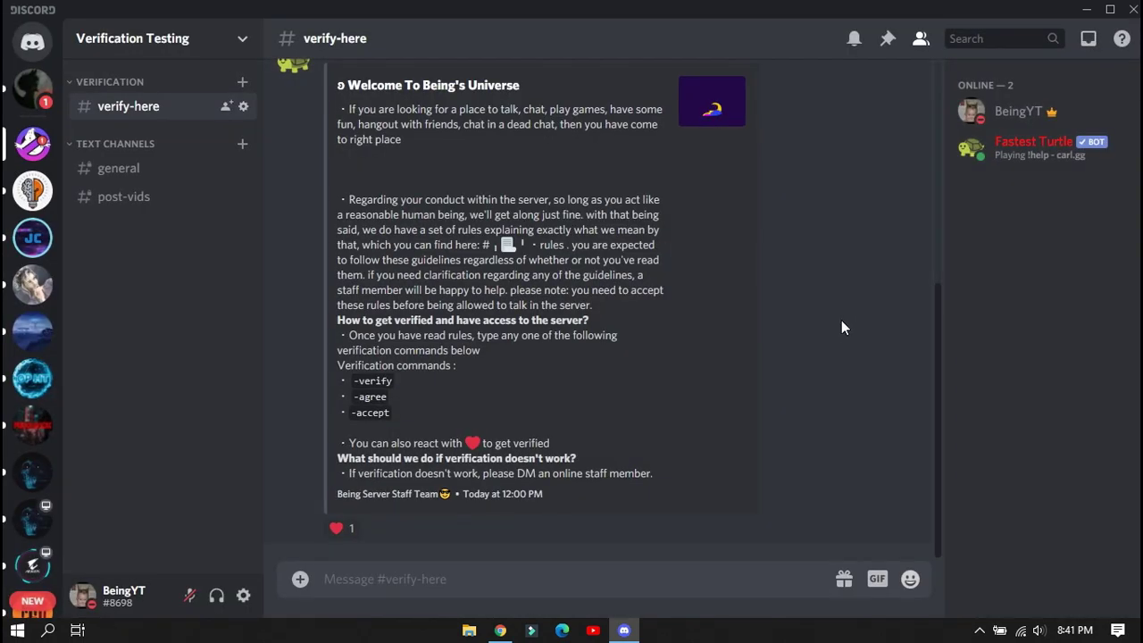
left_click(133, 39)
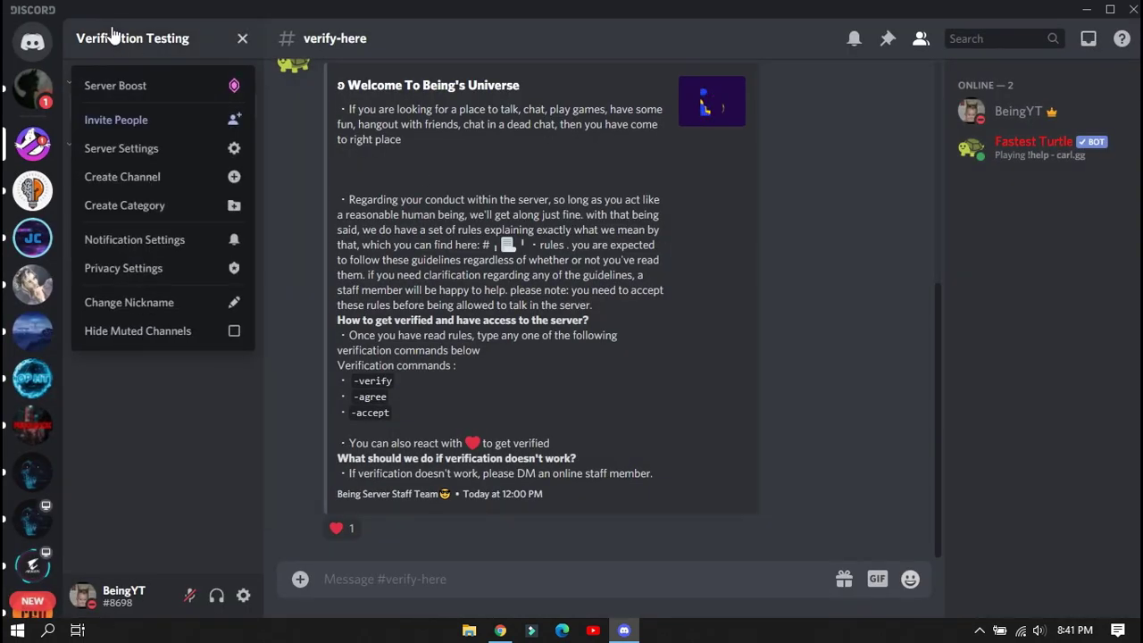
left_click(102, 121)
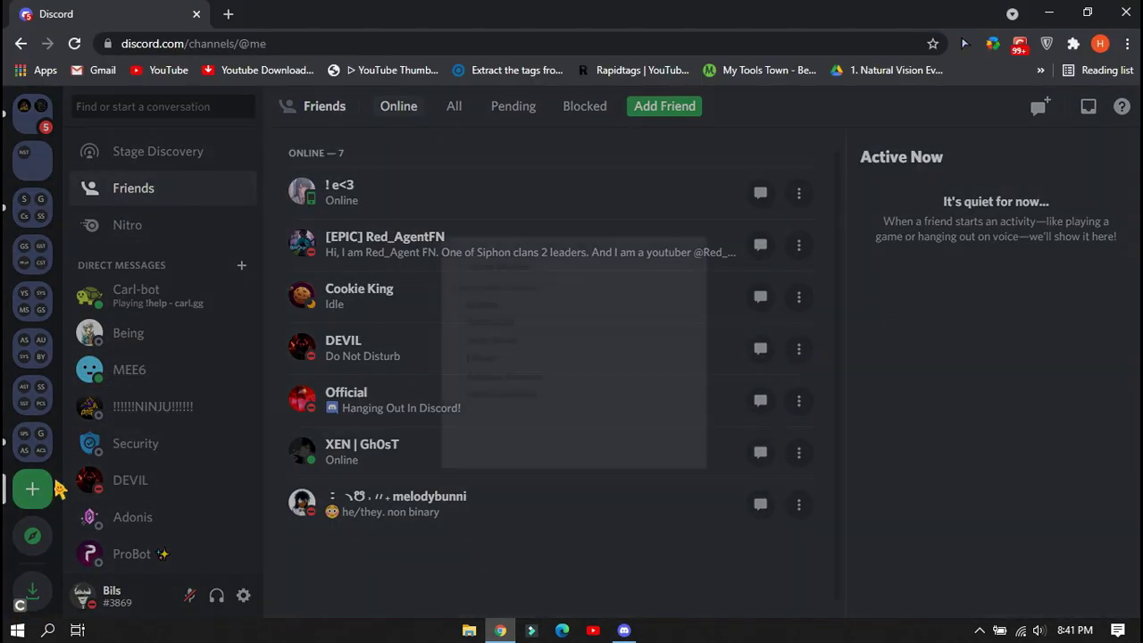
Join Verification Testing on the second account using the pasted invite link
left_click(33, 489)
type("https://discord.gg/bMoxe8CM")
left_click(702, 462)
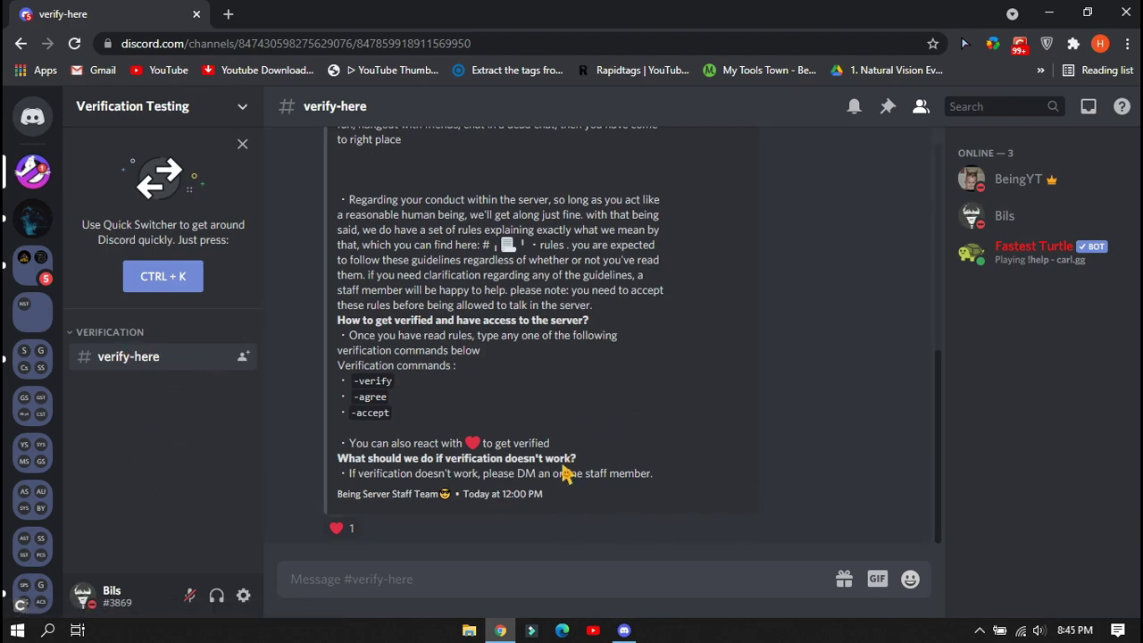
React with the heart to get Verified, then confirm the role and the unlocked #general channel
left_click(354, 528)
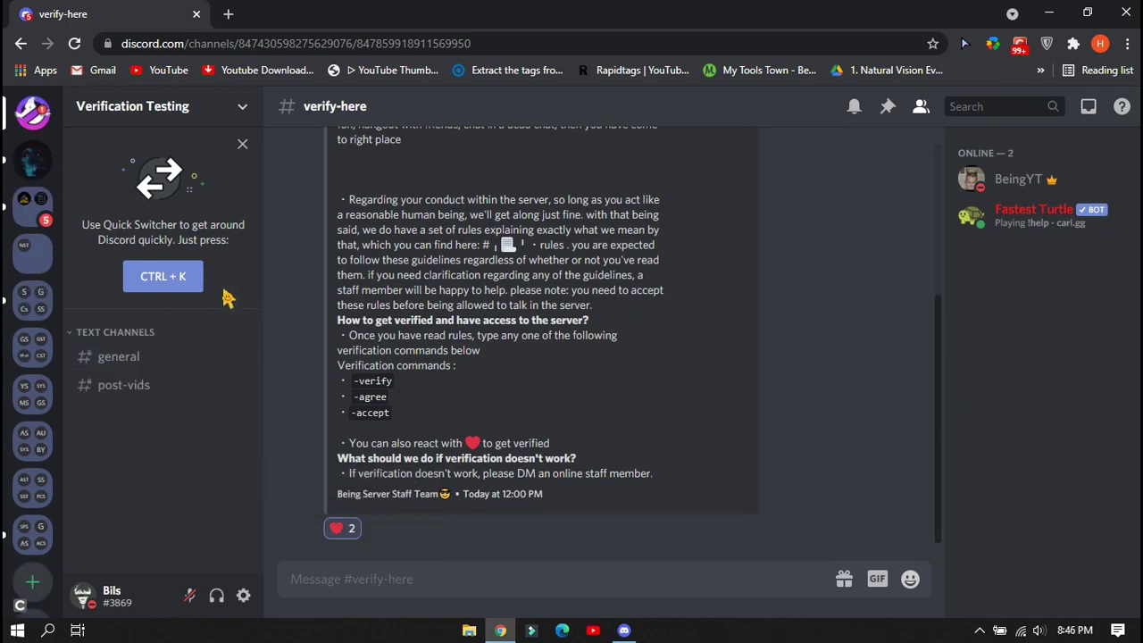
left_click(107, 358)
left_click(992, 187)
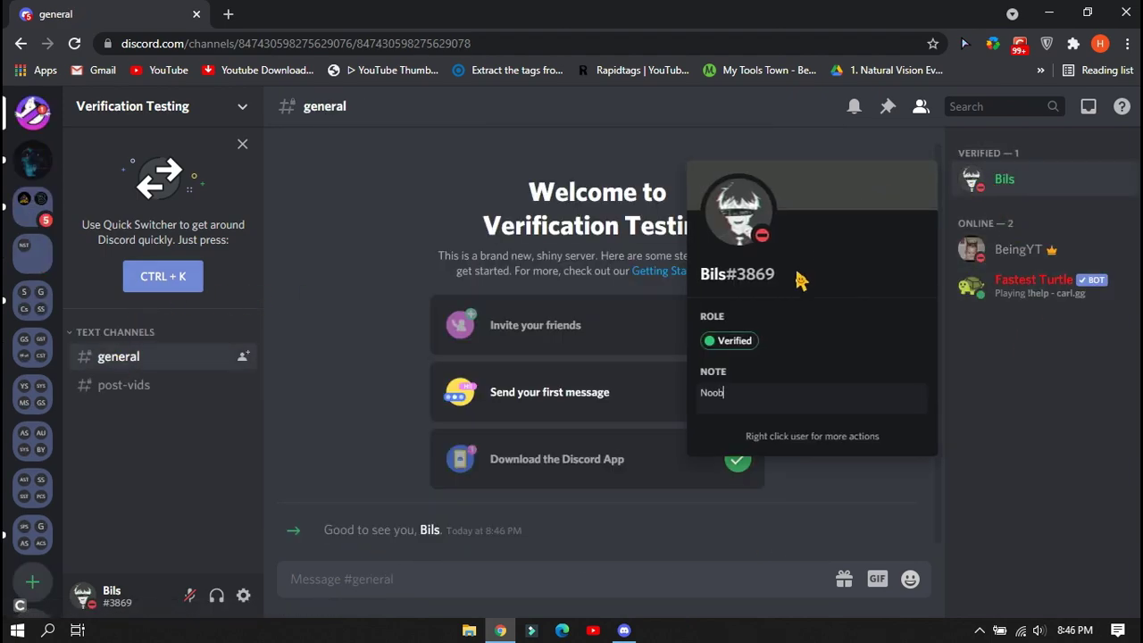
left_click(1061, 401)
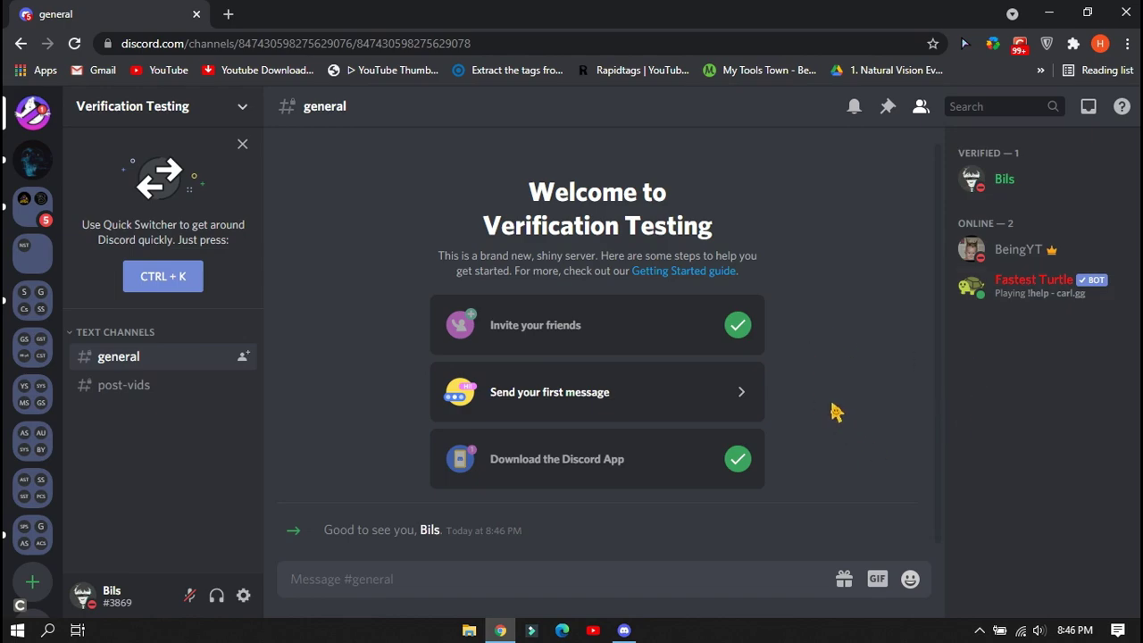
left_click(624, 630)
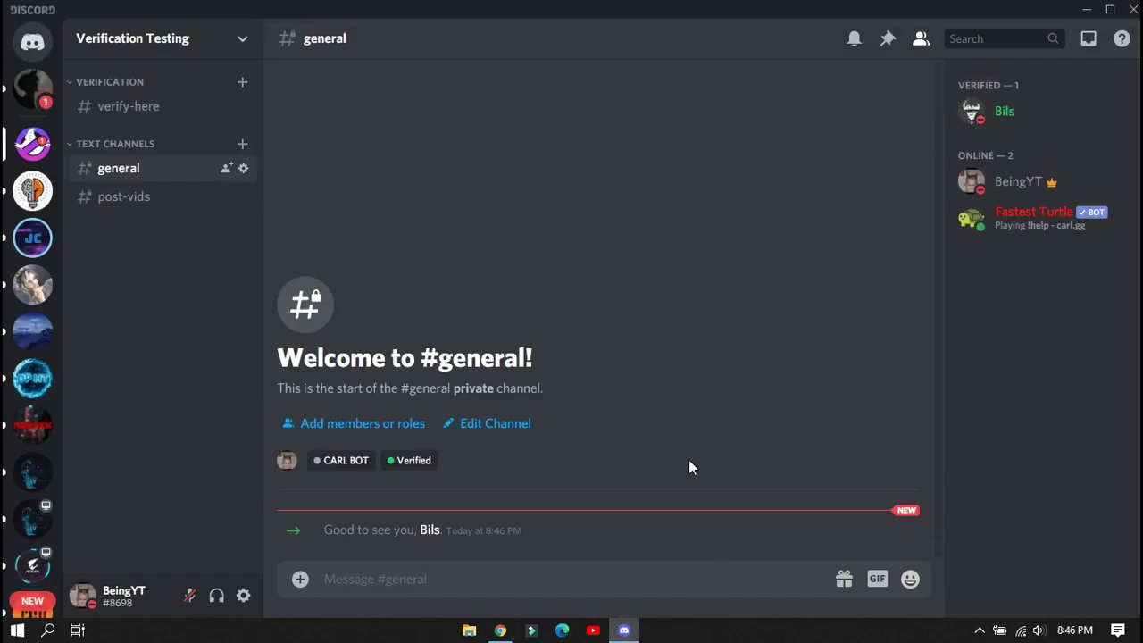
Send the !verify command in #verify-here from the owner account
left_click(127, 108)
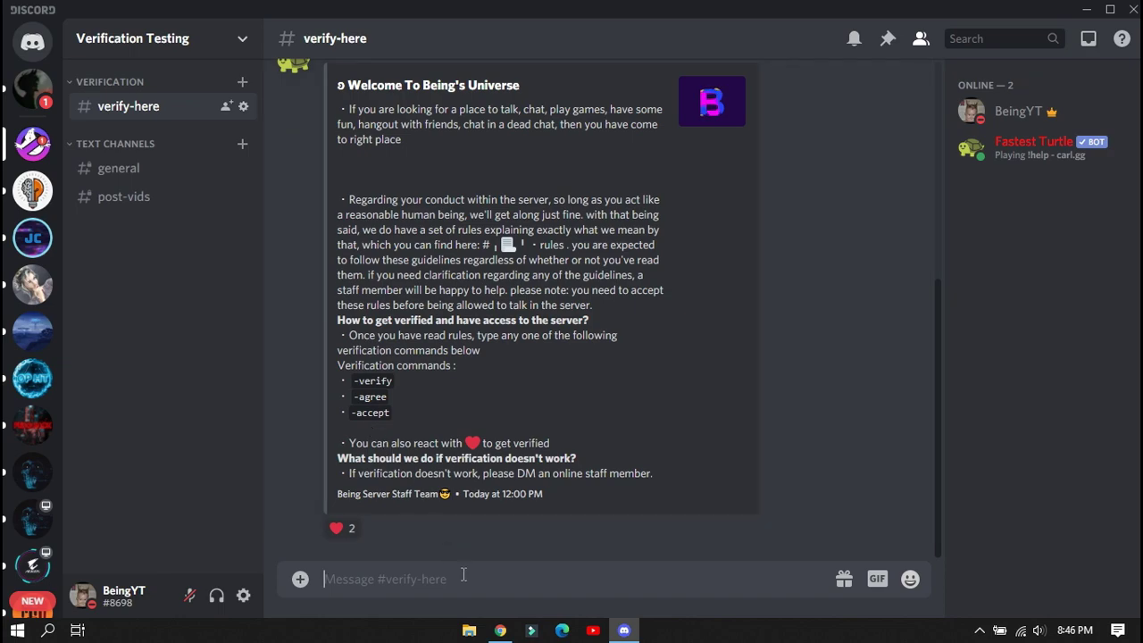
type("-")
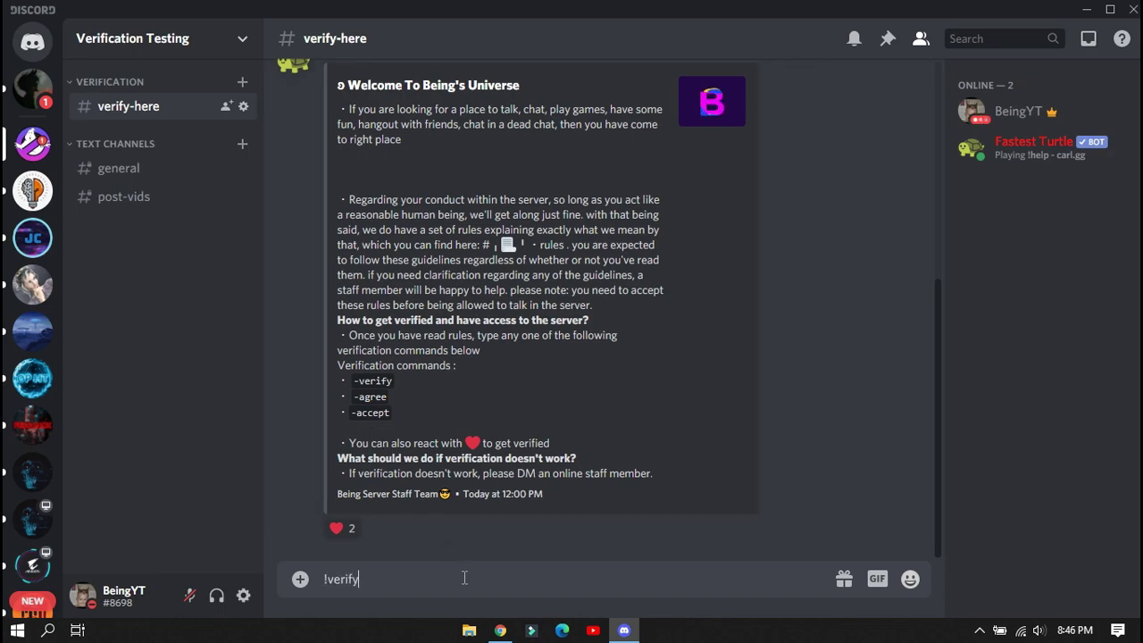
type("verify")
key("Return")
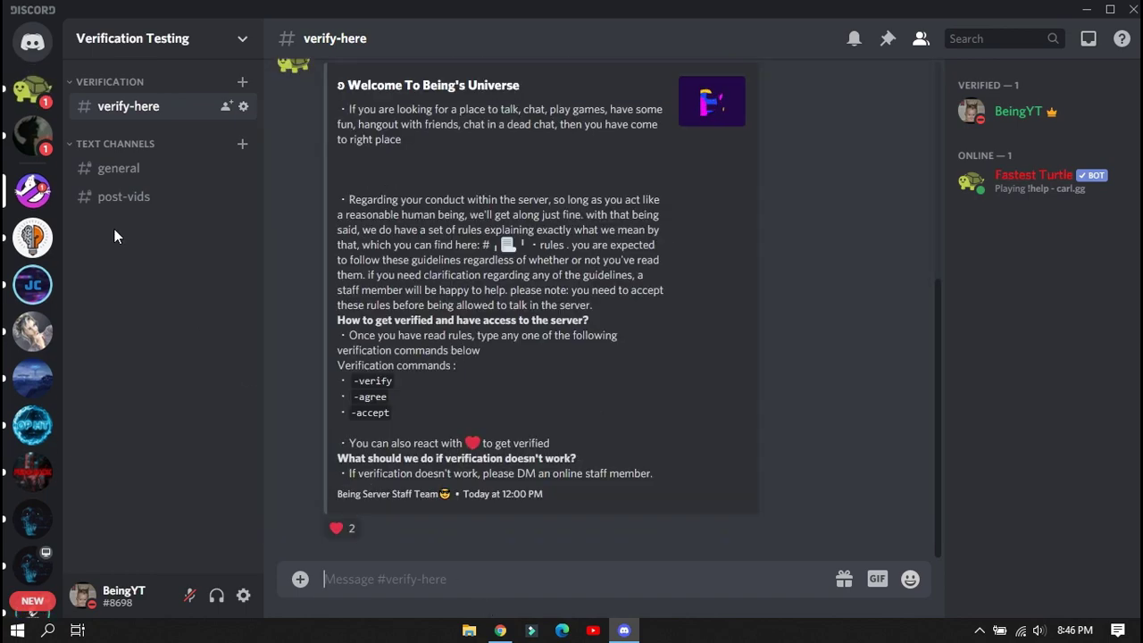
Check Carl-bot's confirmation DM and the Verified role on the BeingYT profile
left_click(32, 89)
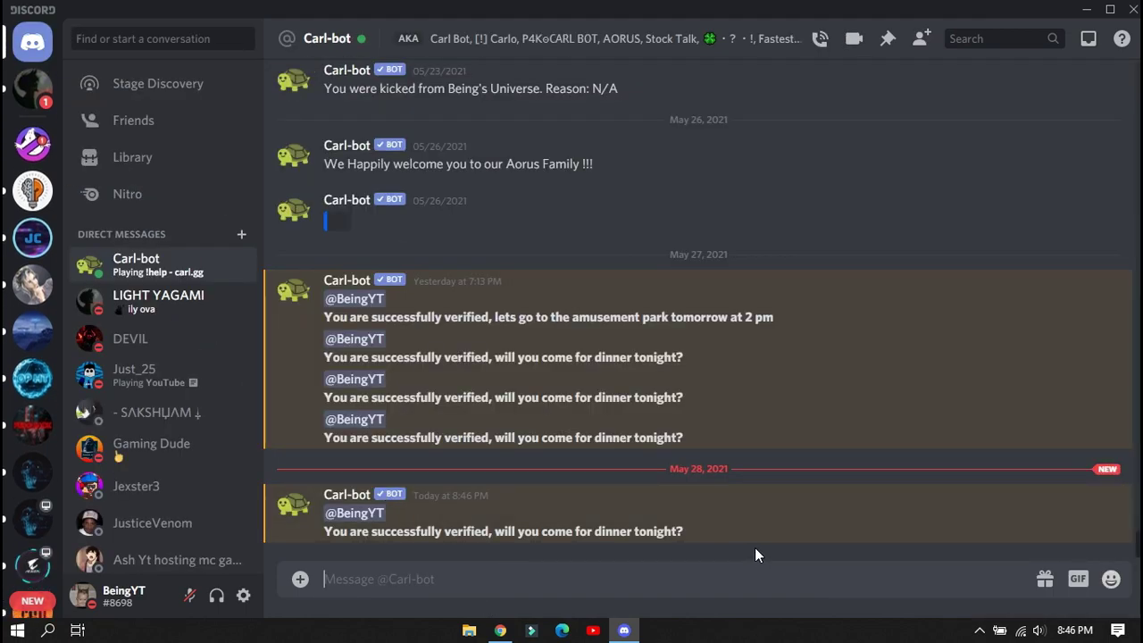
left_click(29, 141)
left_click(1009, 112)
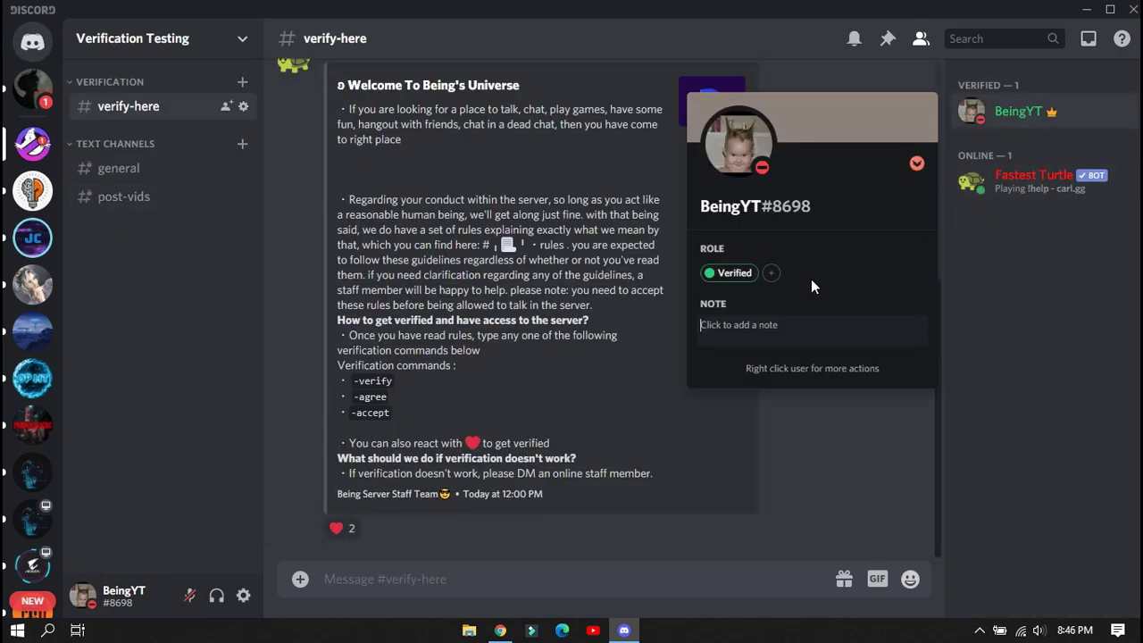
left_click(1015, 320)
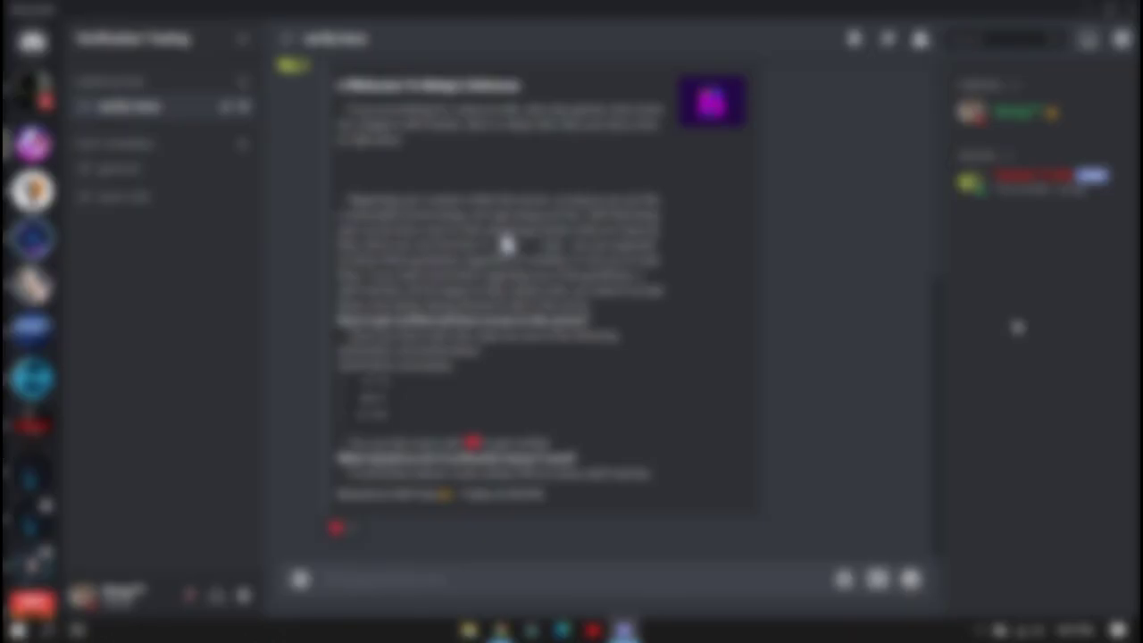